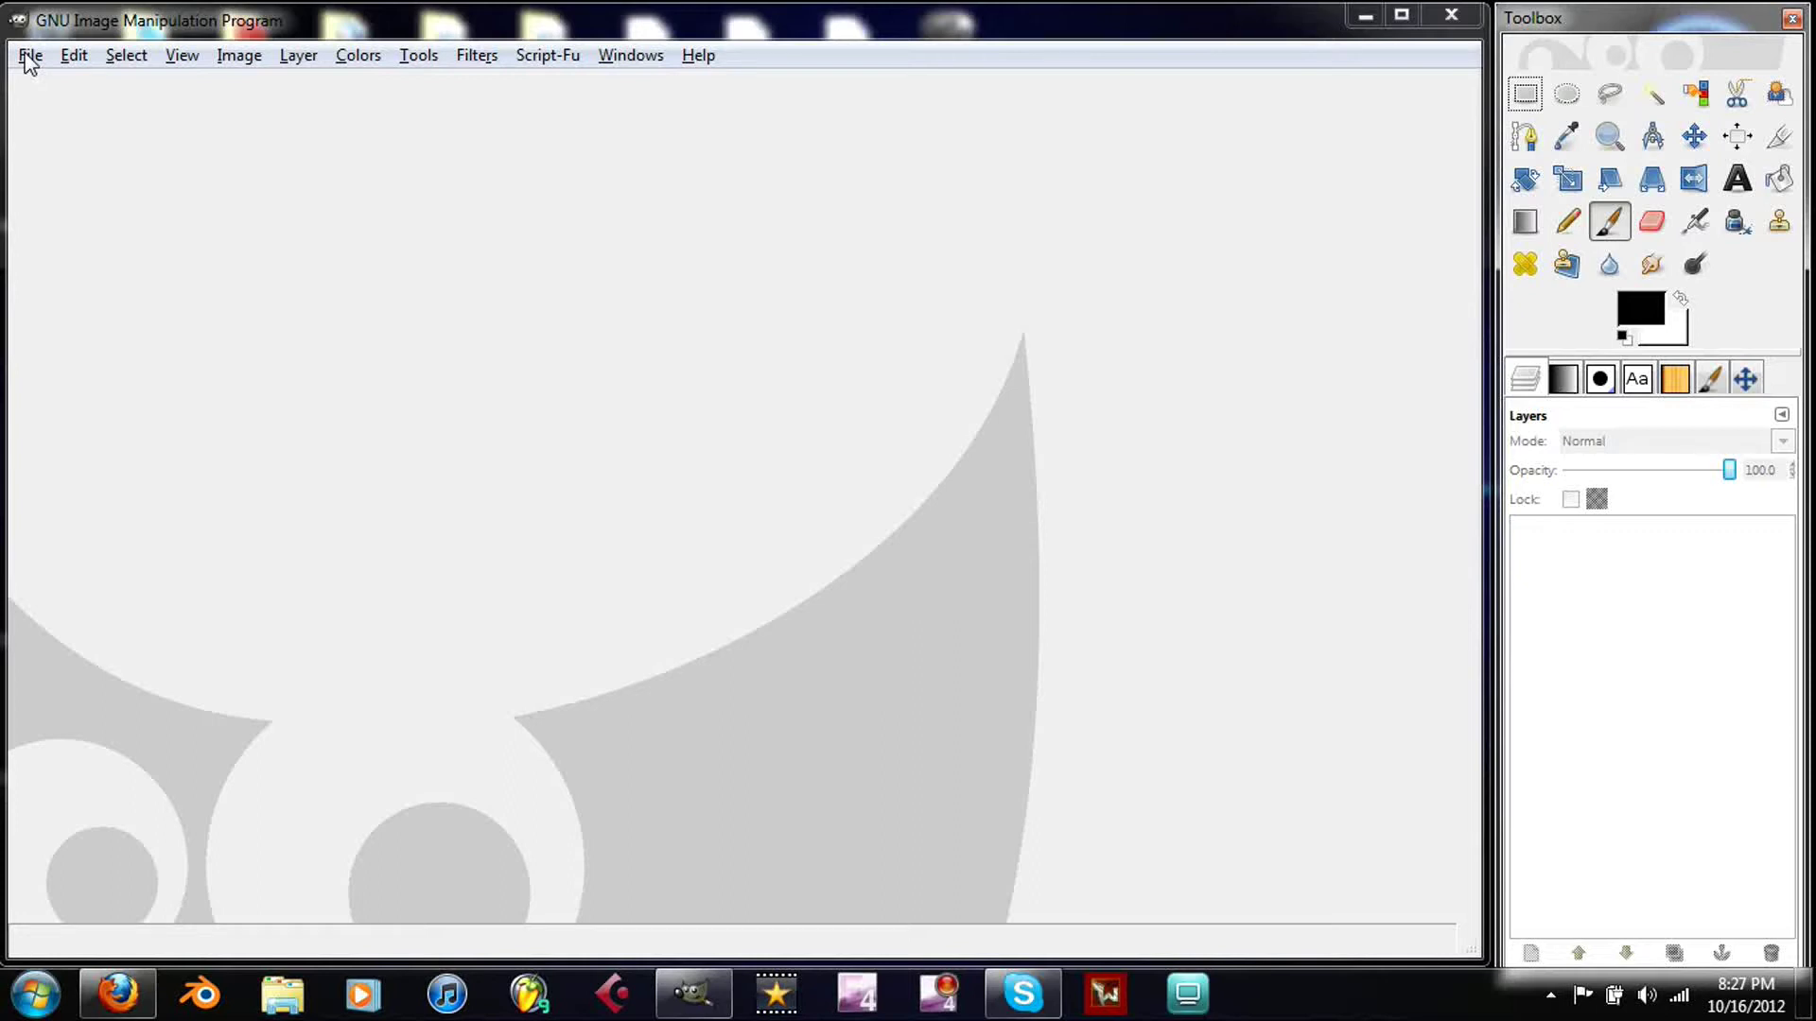
# Reopen TheGamingNetwork Ending Pic.xcf from the File > Open Recent list.
pyautogui.click(30, 57)
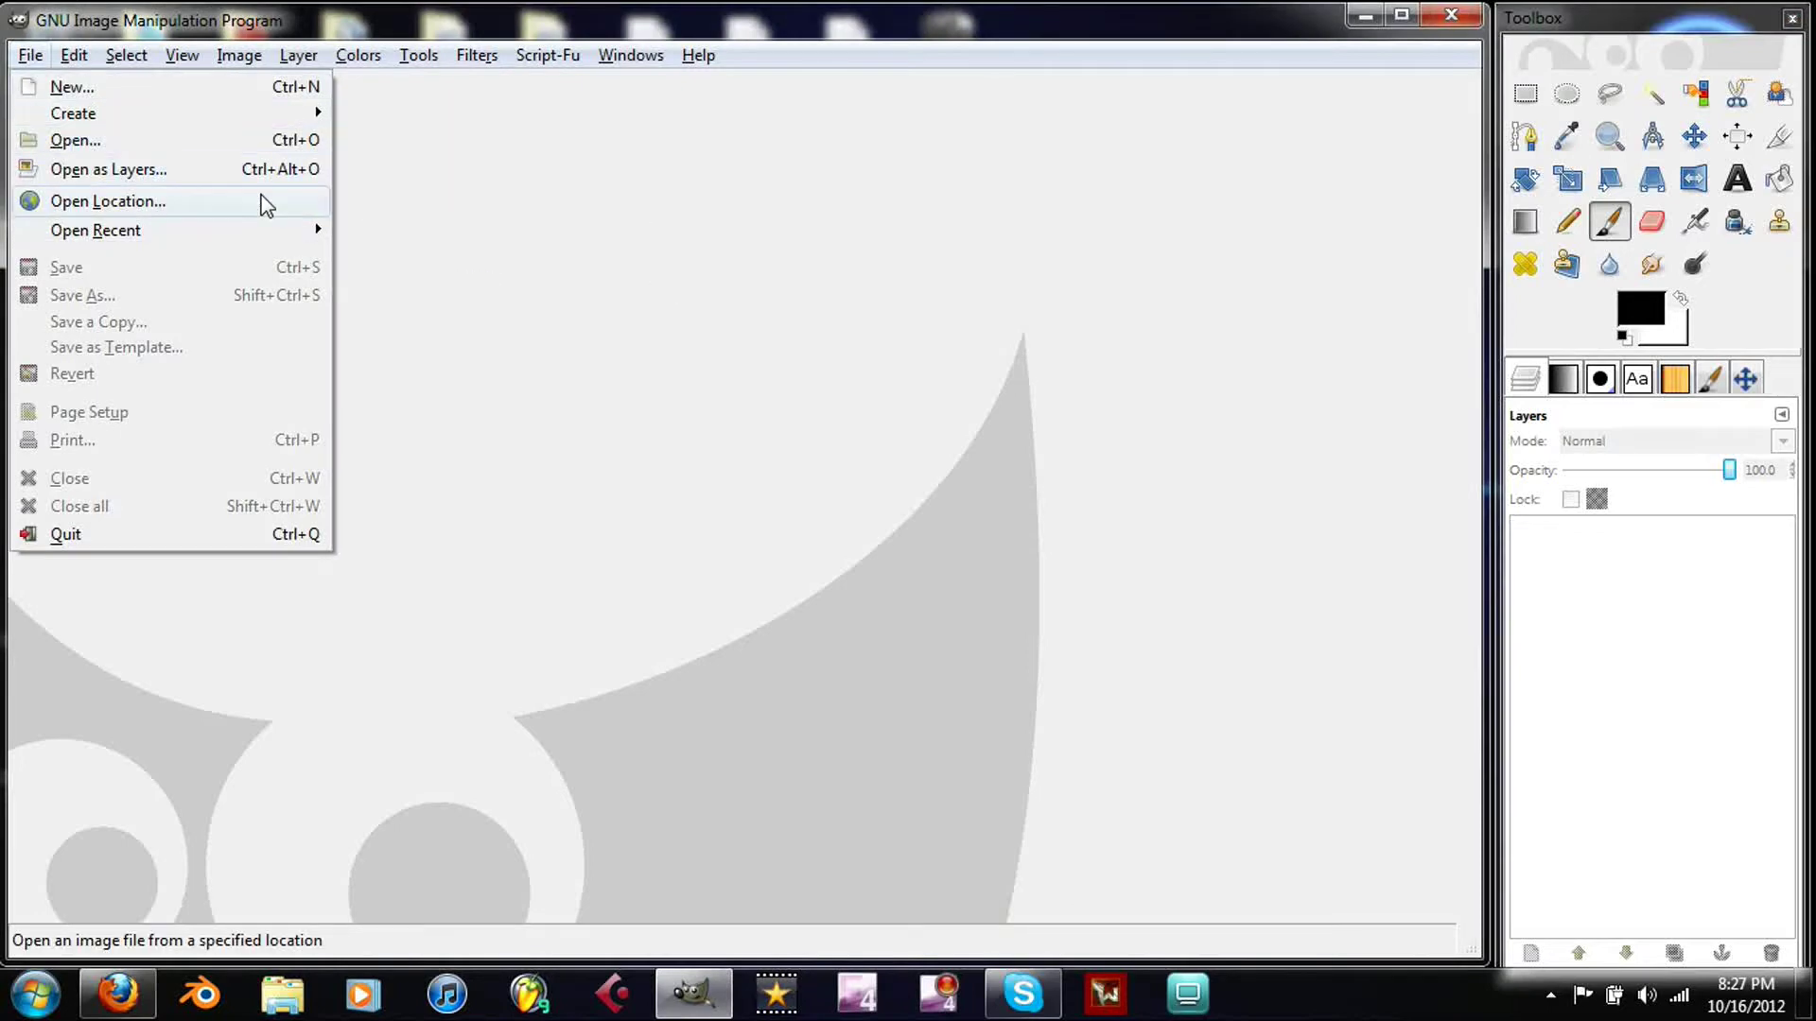
pyautogui.moveTo(274, 229)
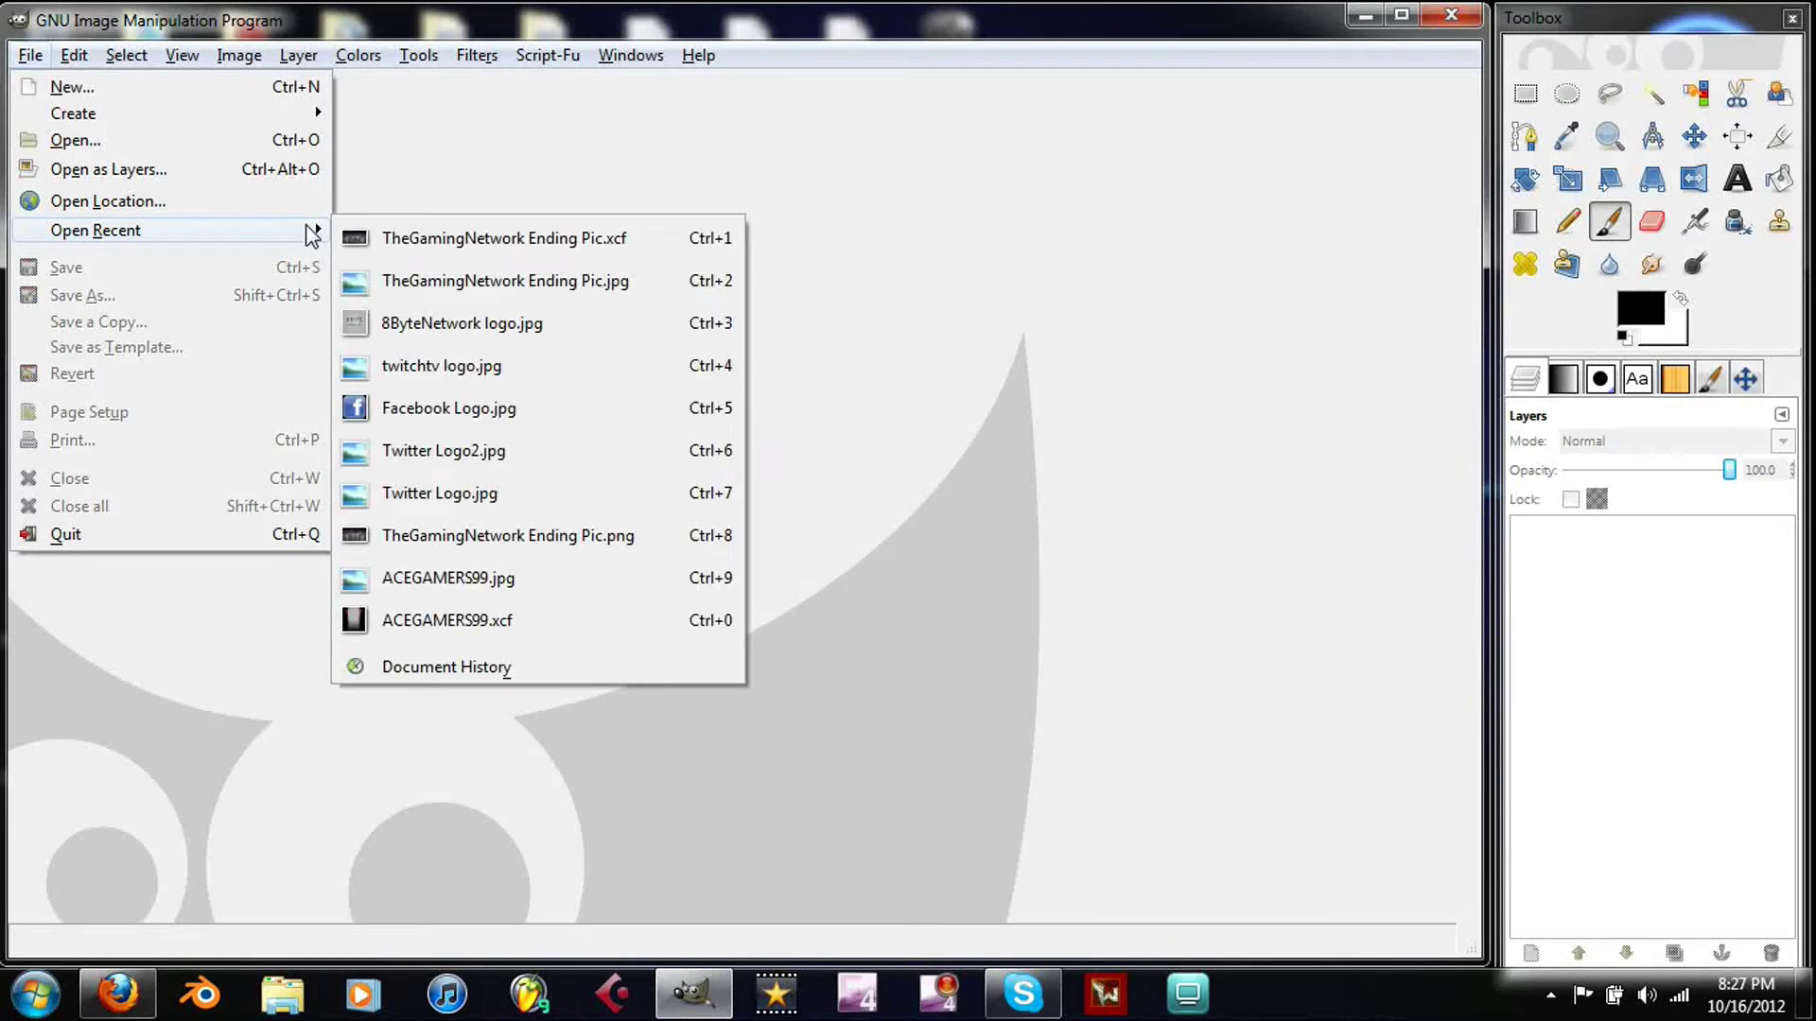
pyautogui.click(445, 241)
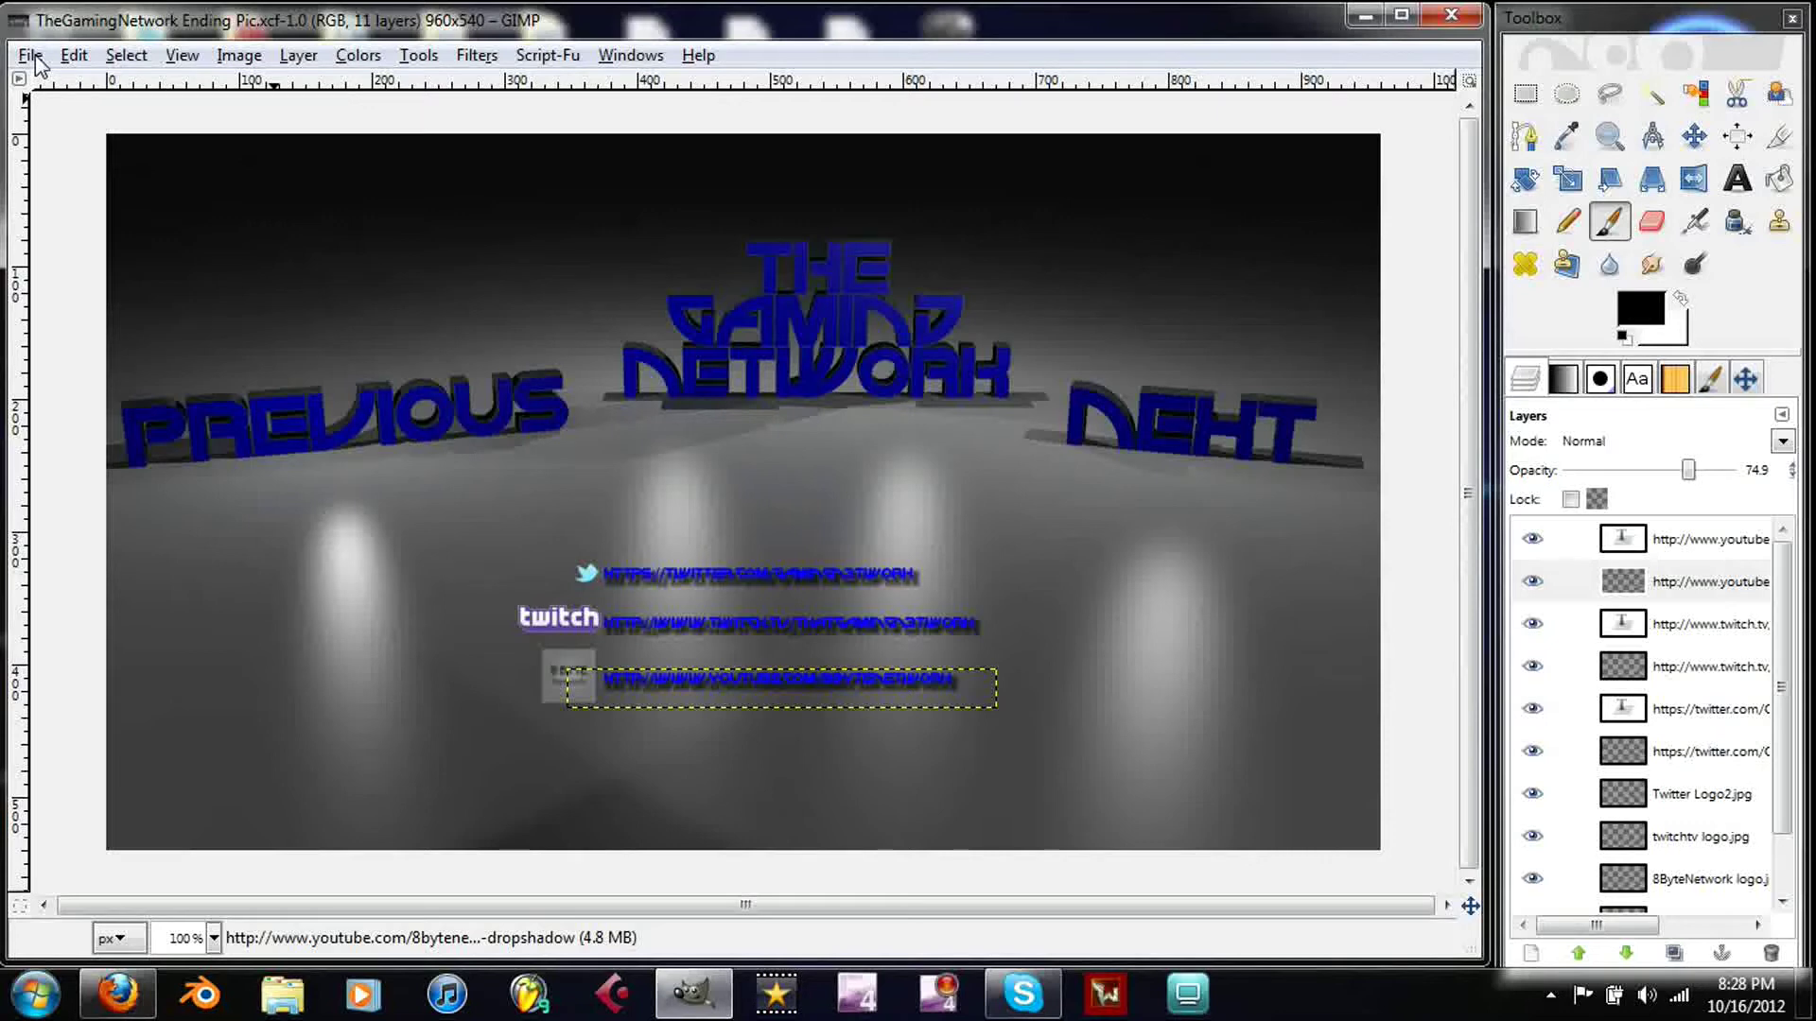
pyautogui.click(31, 57)
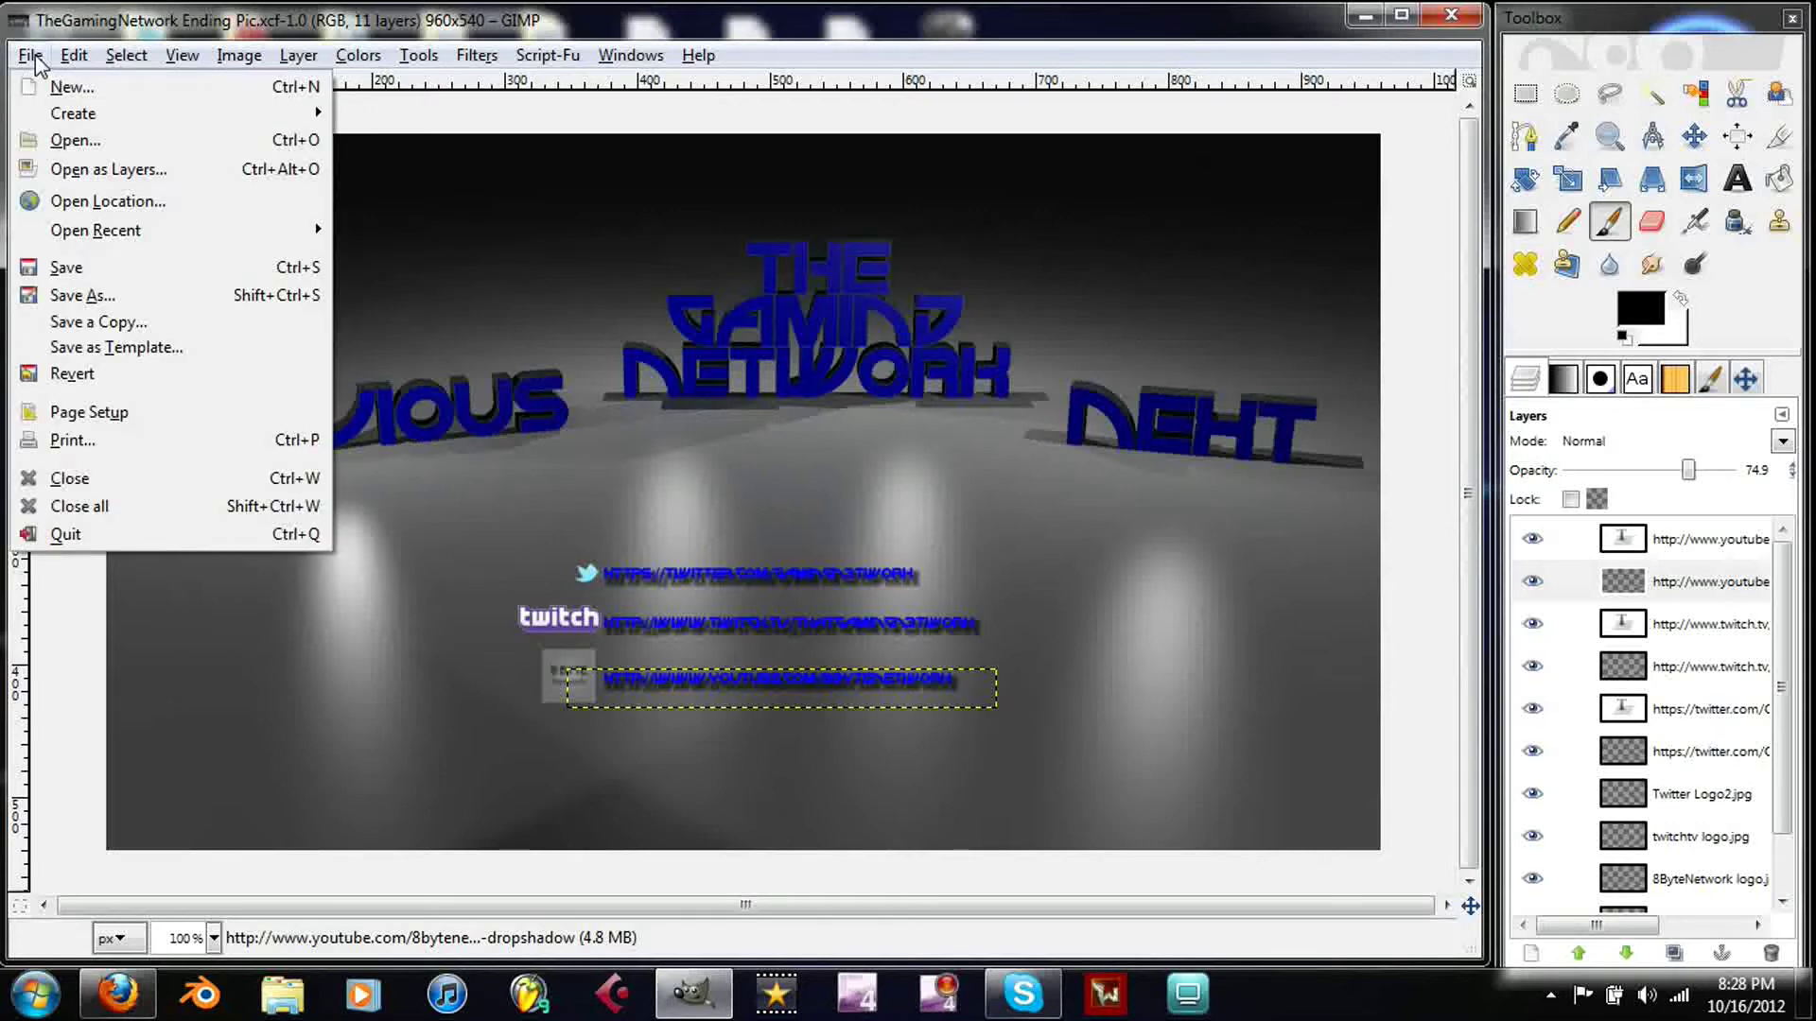
# Start Save As and strip the .xcf extension from TheGamingNetwork Ending Pic, keeping Pictures.
pyautogui.click(92, 299)
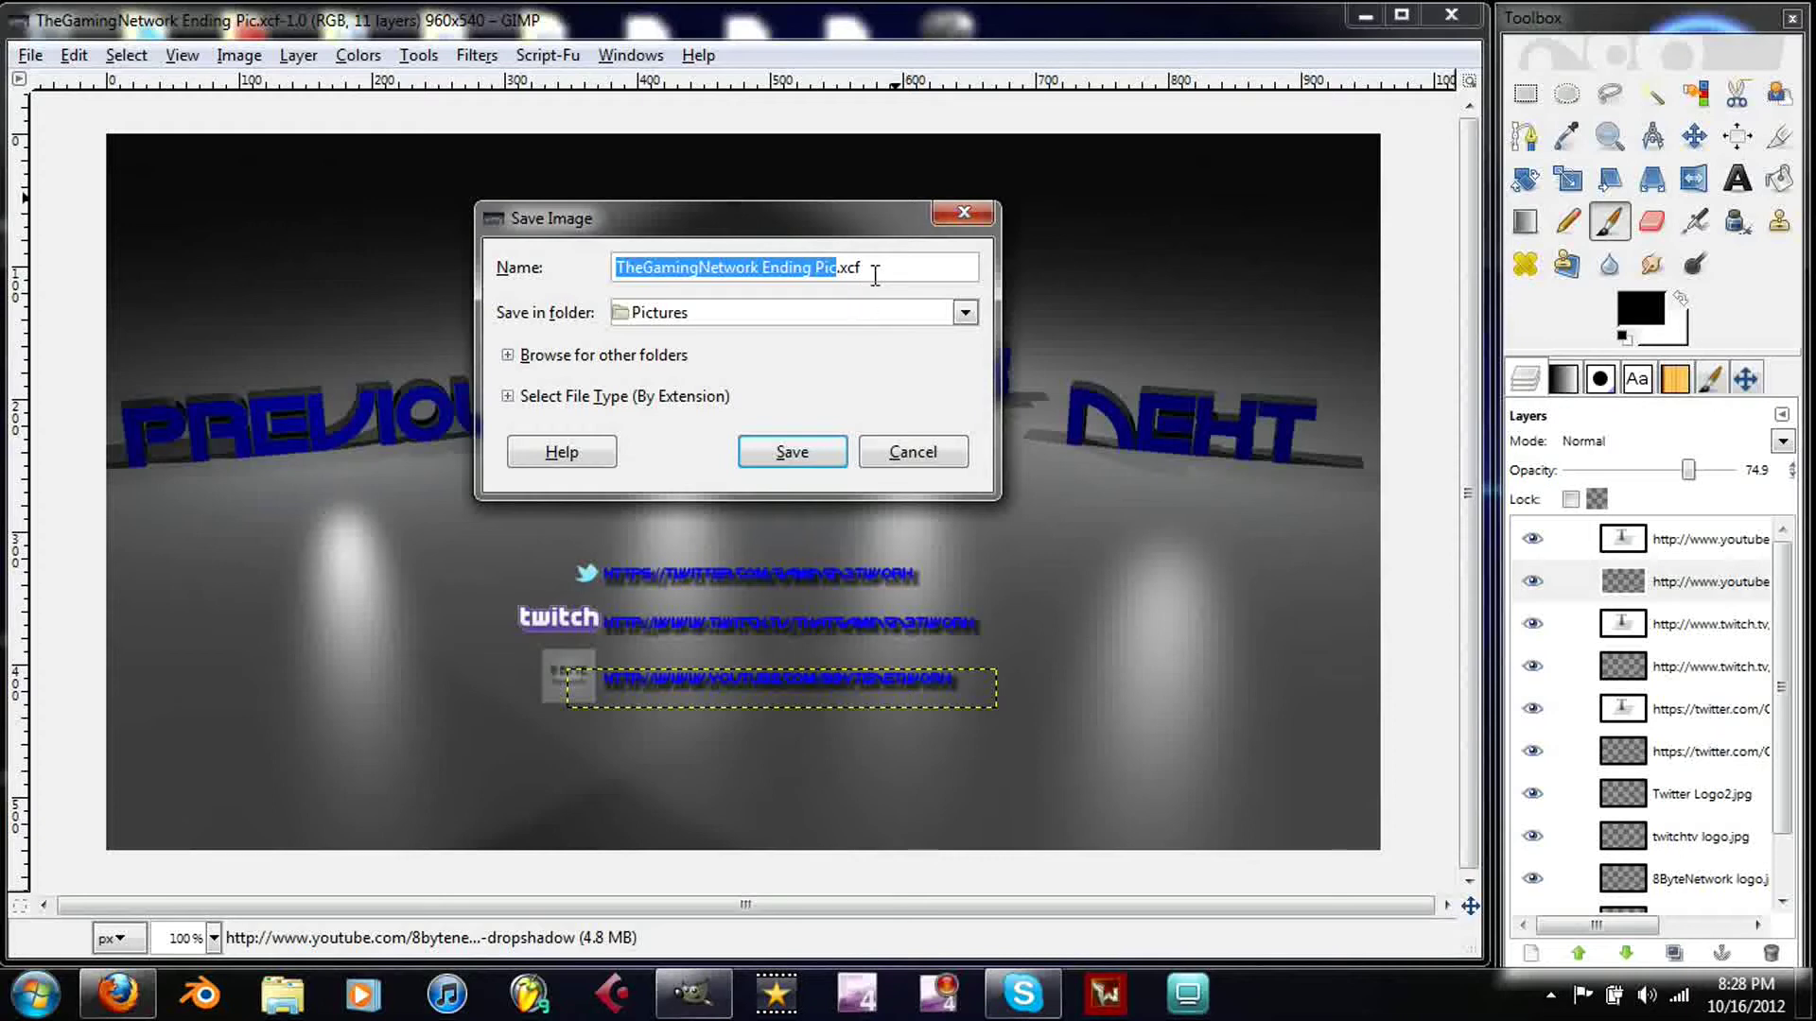
pyautogui.click(878, 268)
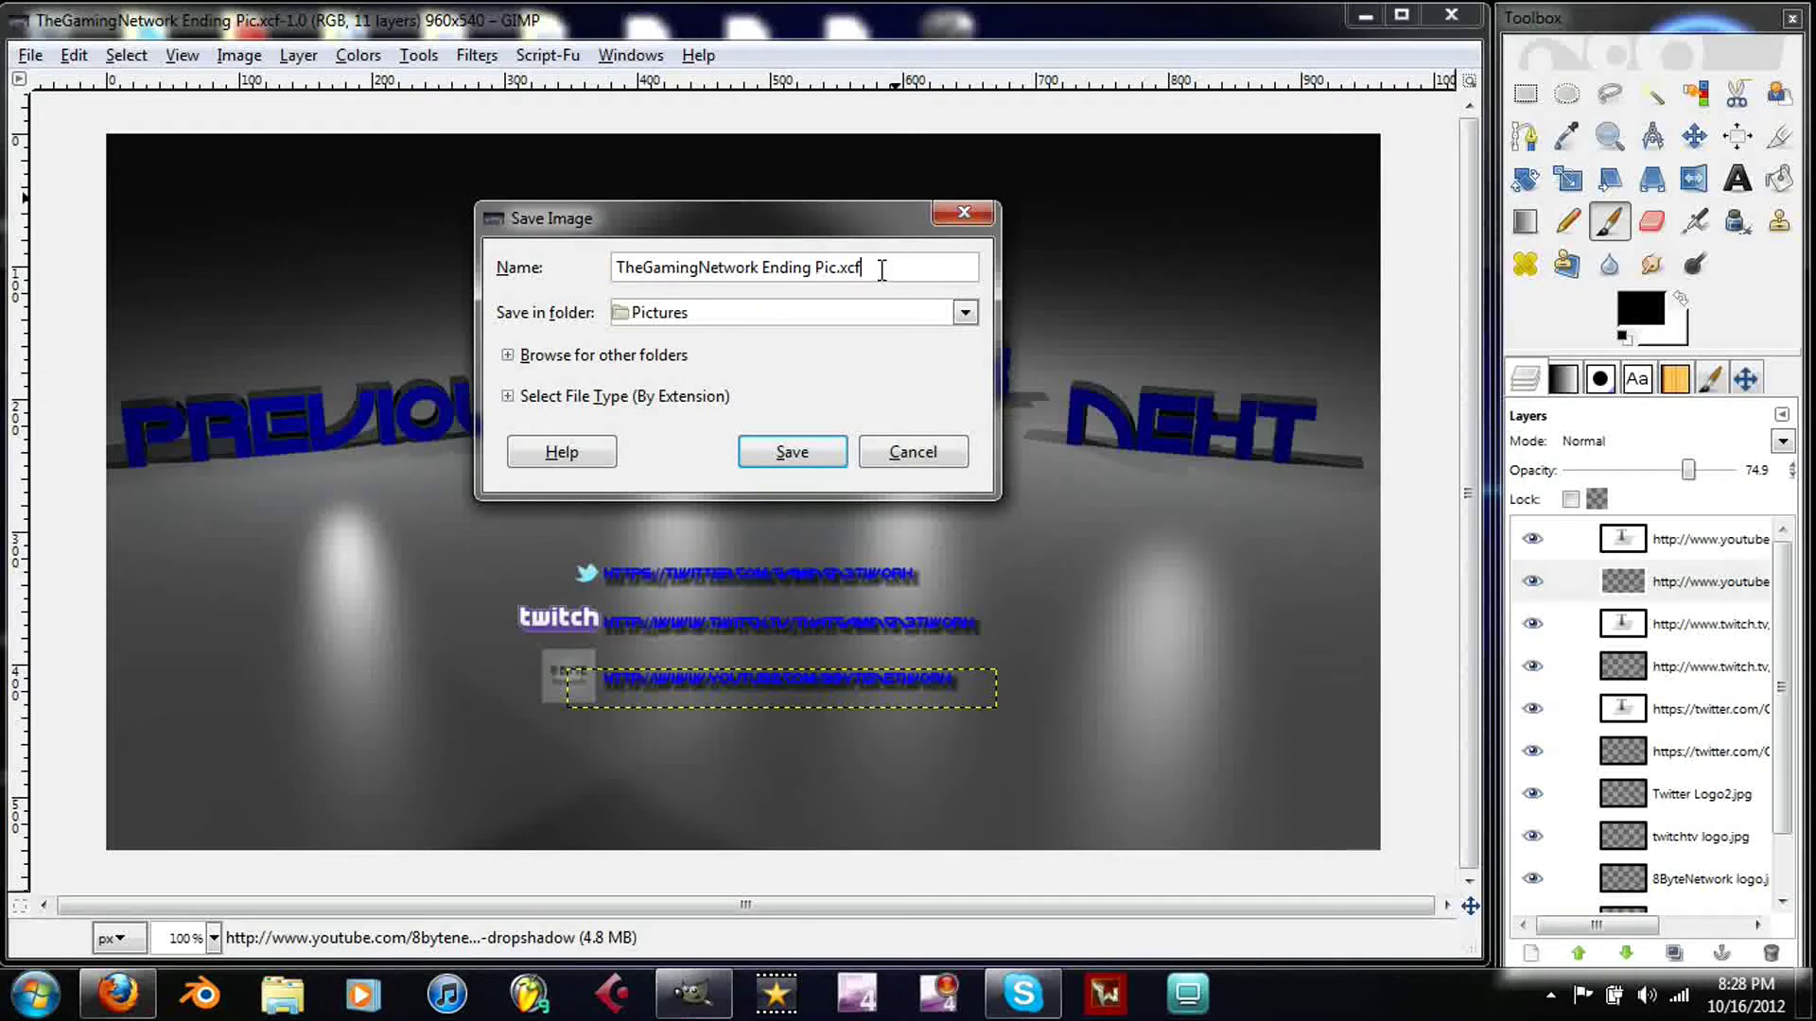
pyautogui.press('BackSpace')
pyautogui.press('BackSpace')
pyautogui.press('BackSpace')
pyautogui.press('BackSpace')
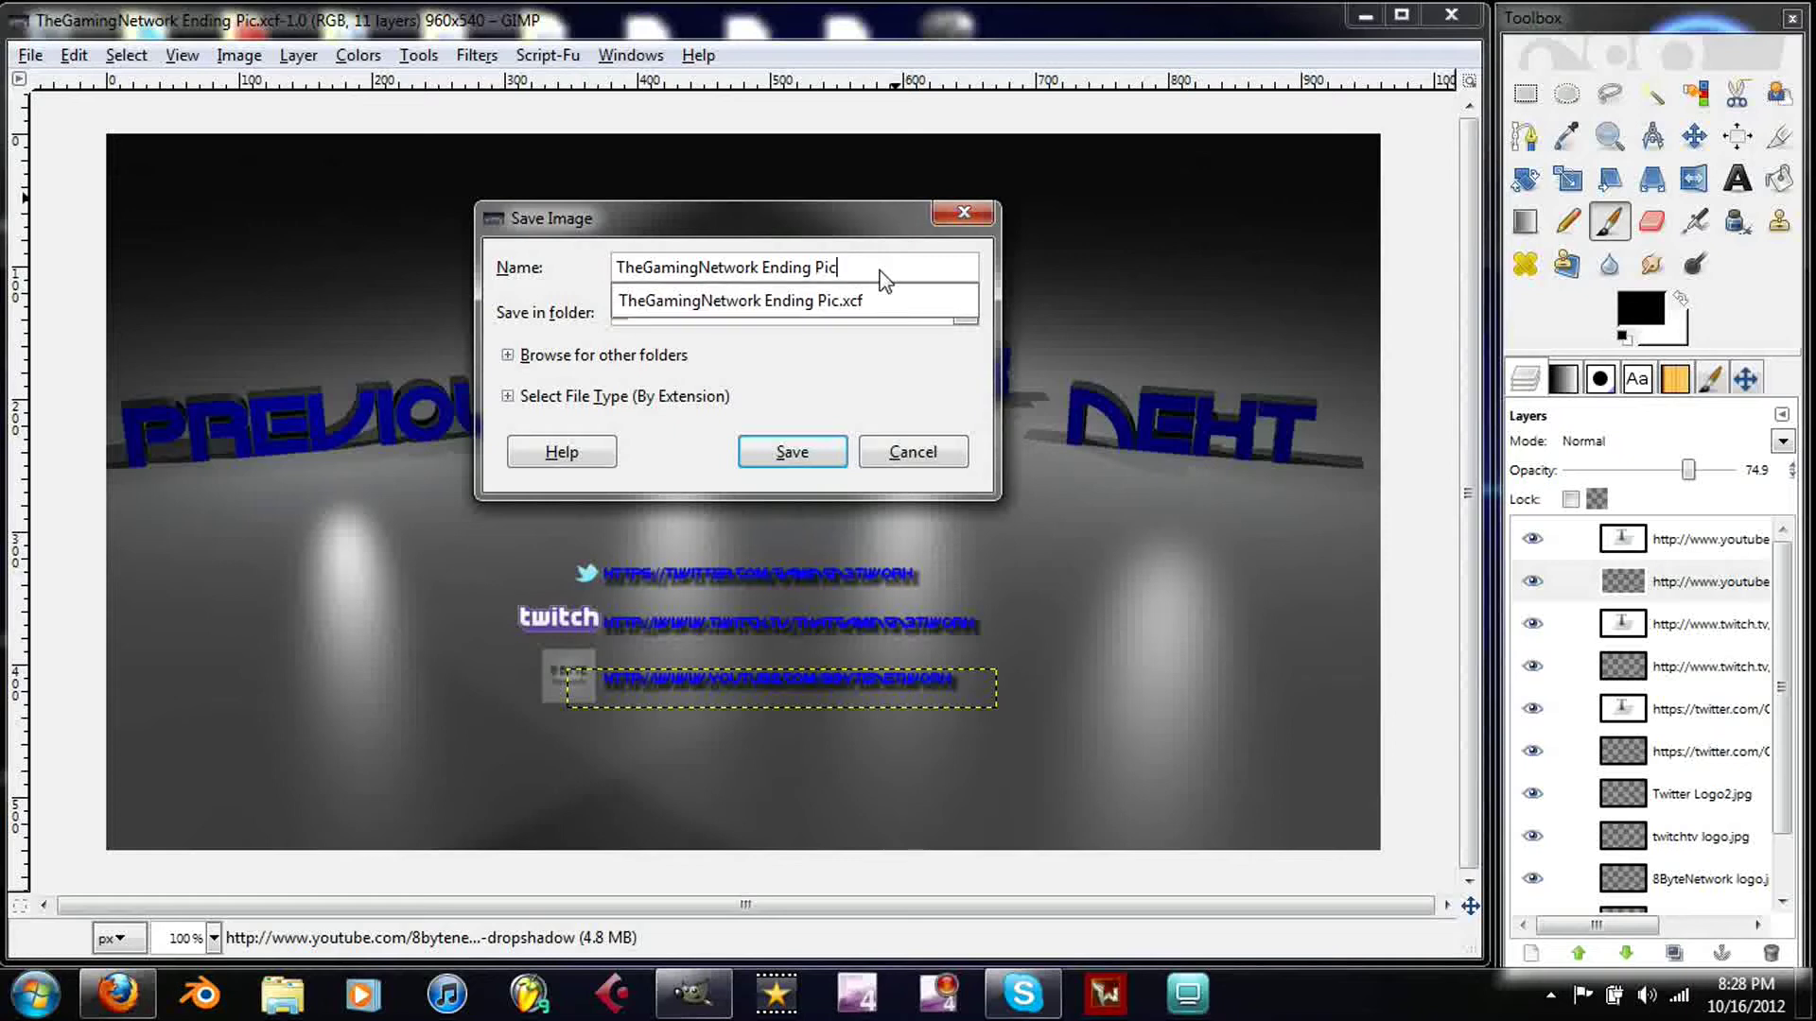
pyautogui.write('.jpg')
pyautogui.press('BackSpace')
pyautogui.press('BackSpace')
pyautogui.press('BackSpace')
pyautogui.write('pn')
pyautogui.press('BackSpace')
pyautogui.press('BackSpace')
pyautogui.press('BackSpace')
pyautogui.click(48, 172)
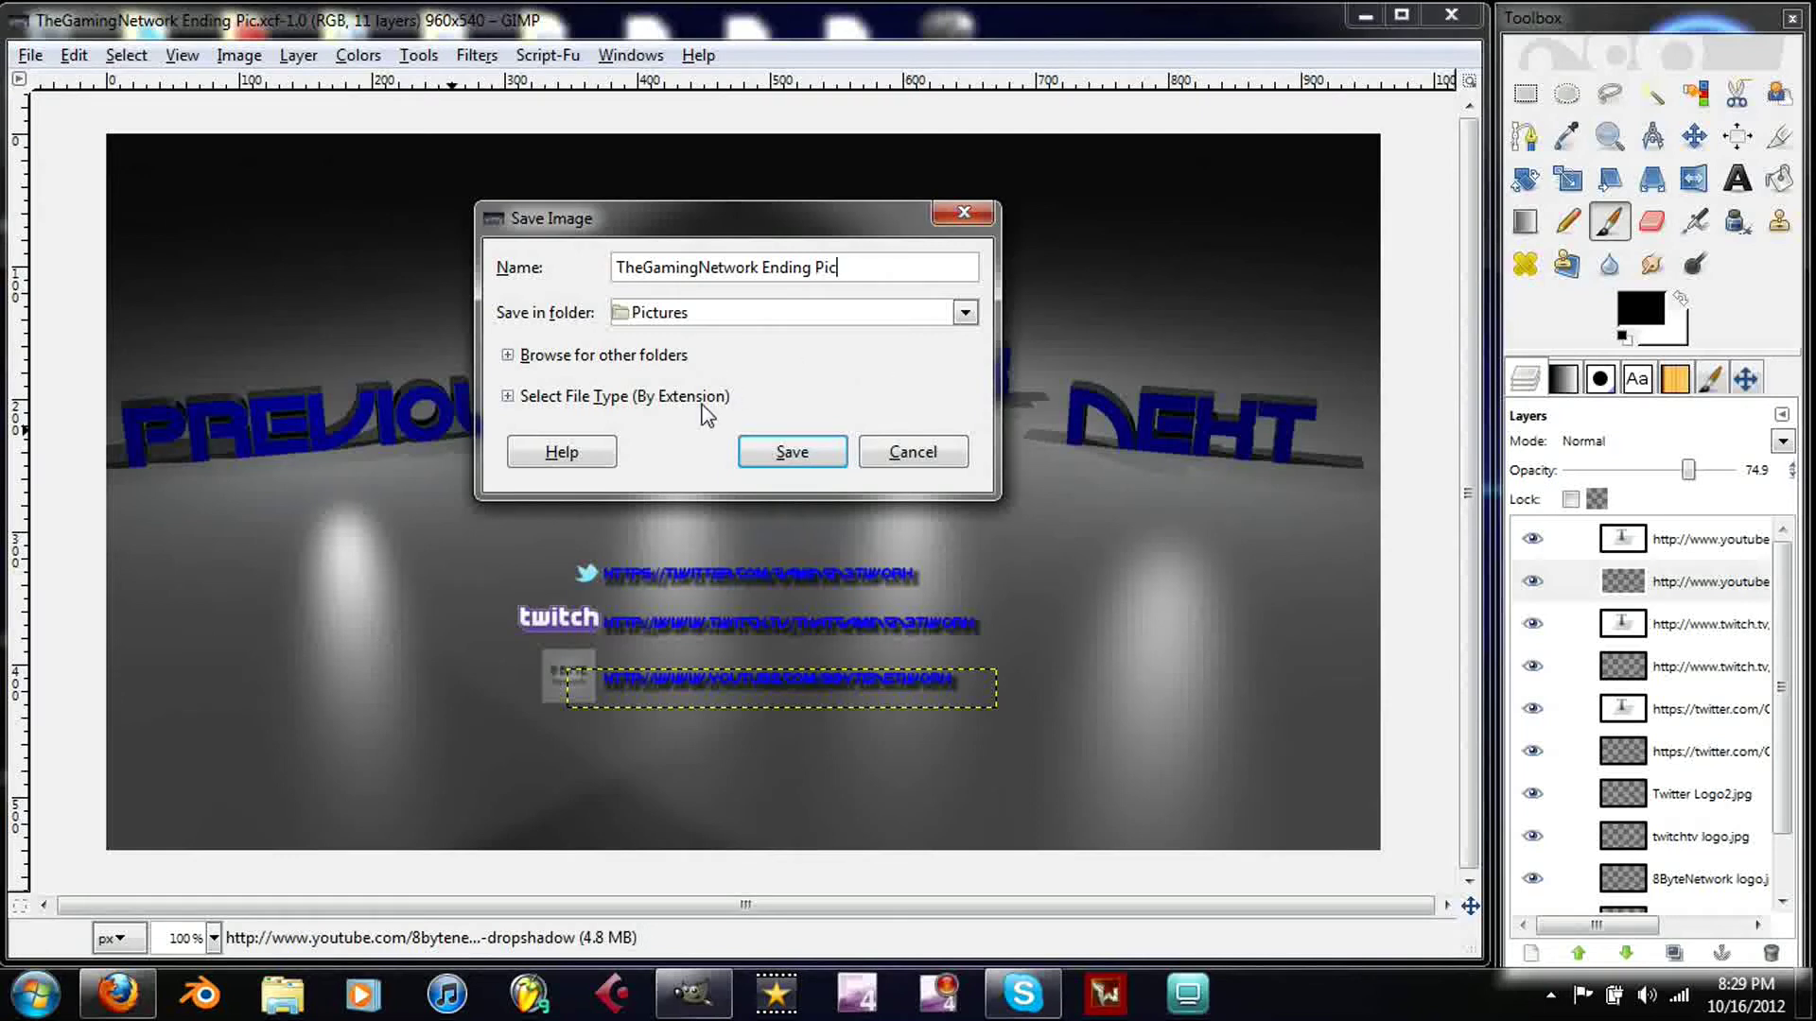
pyautogui.click(508, 398)
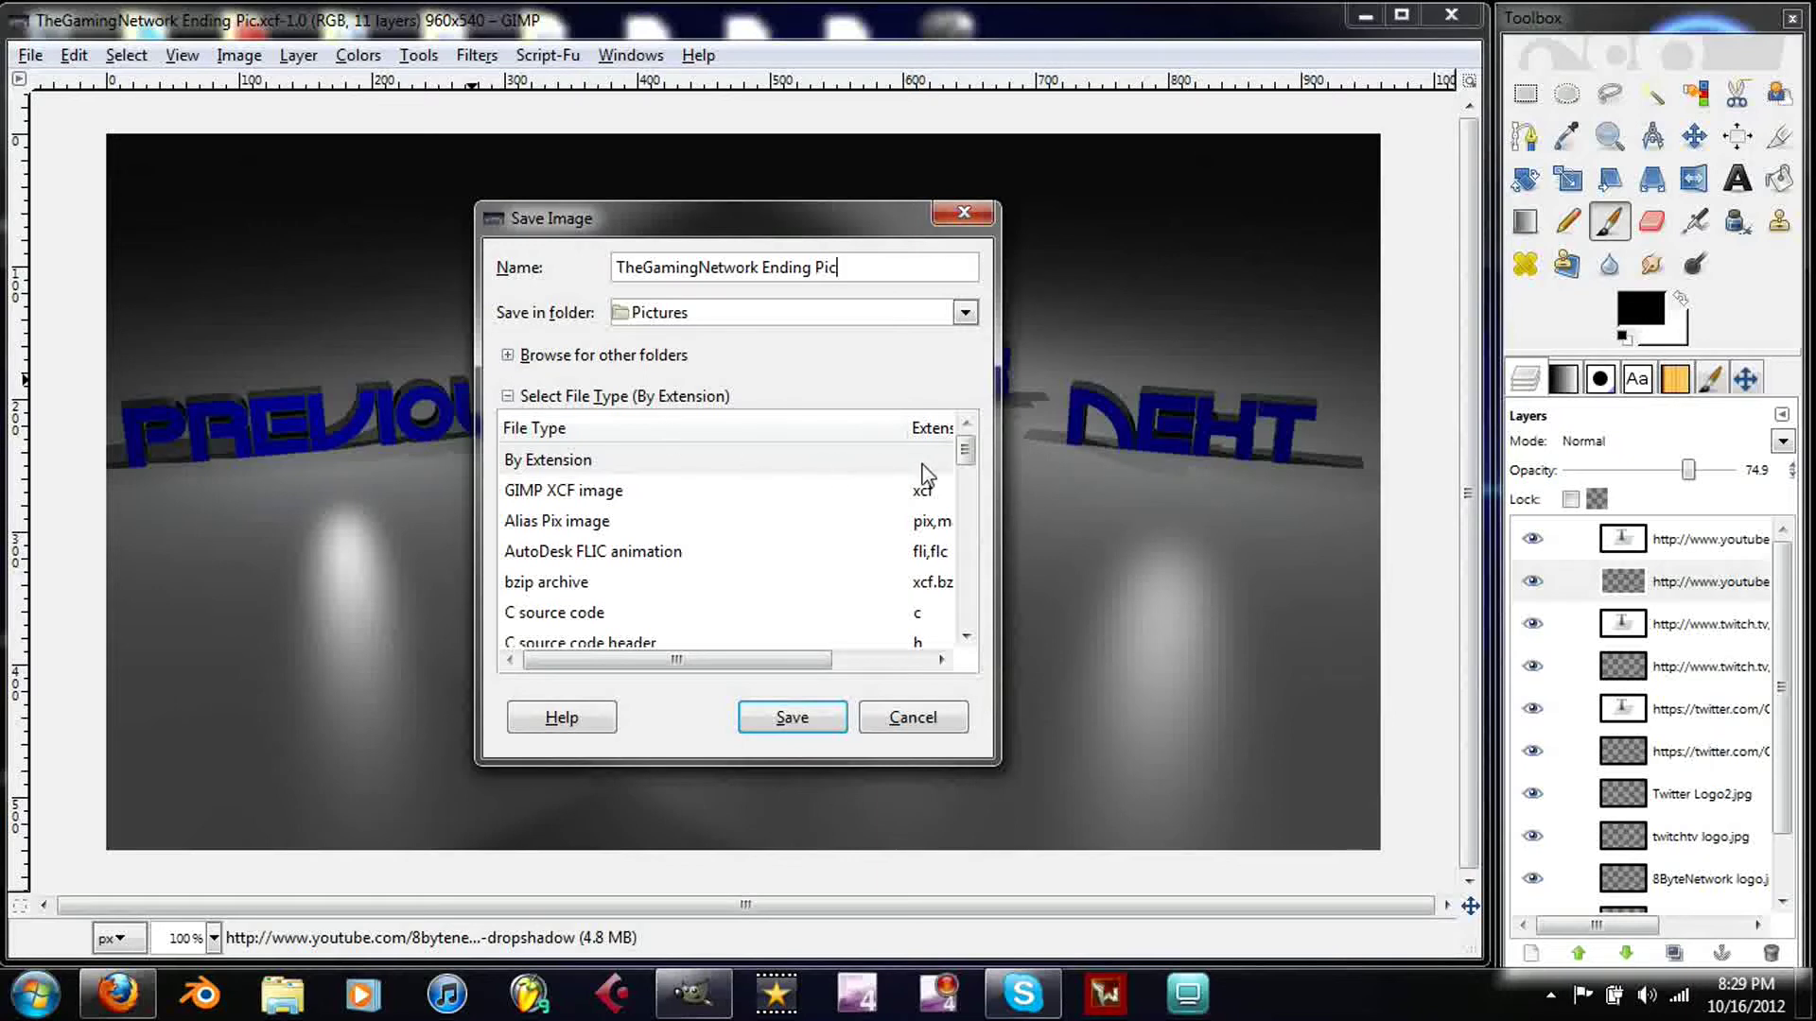
# Browse the file-type list, trying GIF, Photoshop and PNG, and settle on JPEG image.
pyautogui.moveTo(967, 454); pyautogui.dragTo(964, 615)
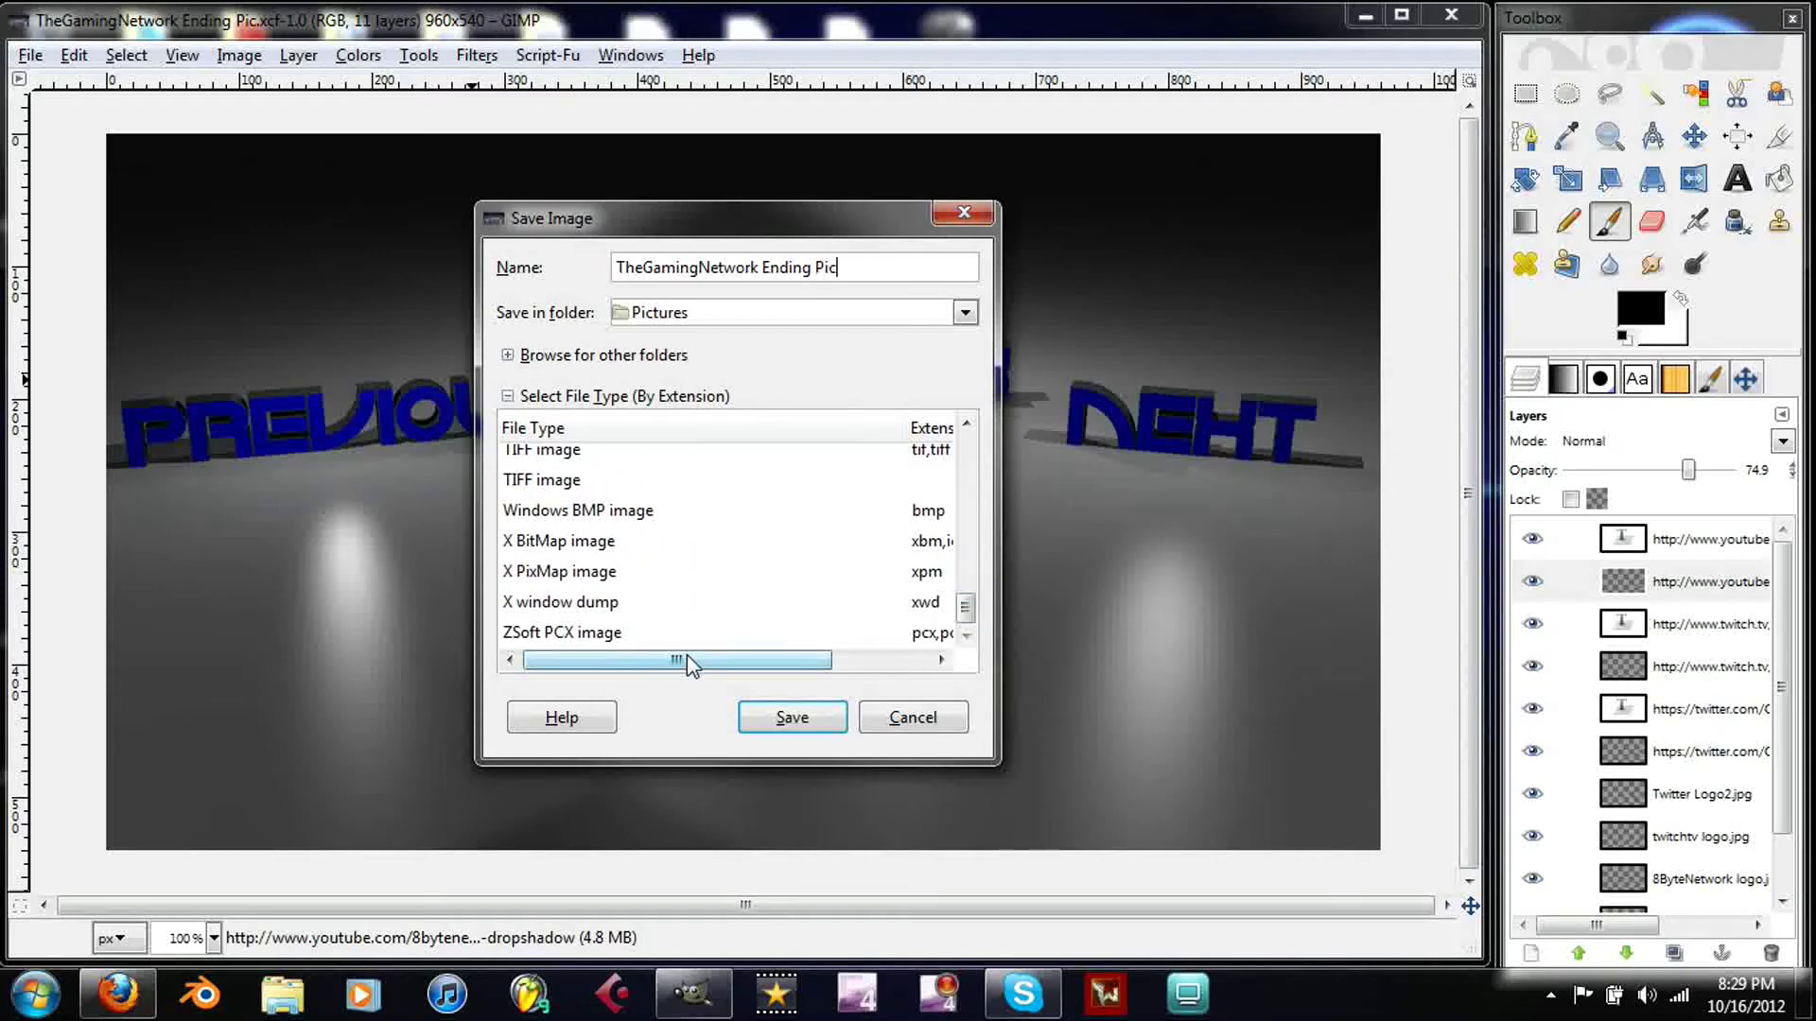
pyautogui.moveTo(686, 654)
pyautogui.mouseDown()
pyautogui.moveTo(729, 664)
pyautogui.moveTo(689, 673)
pyautogui.mouseUp()
pyautogui.scroll(6, 750, 580)
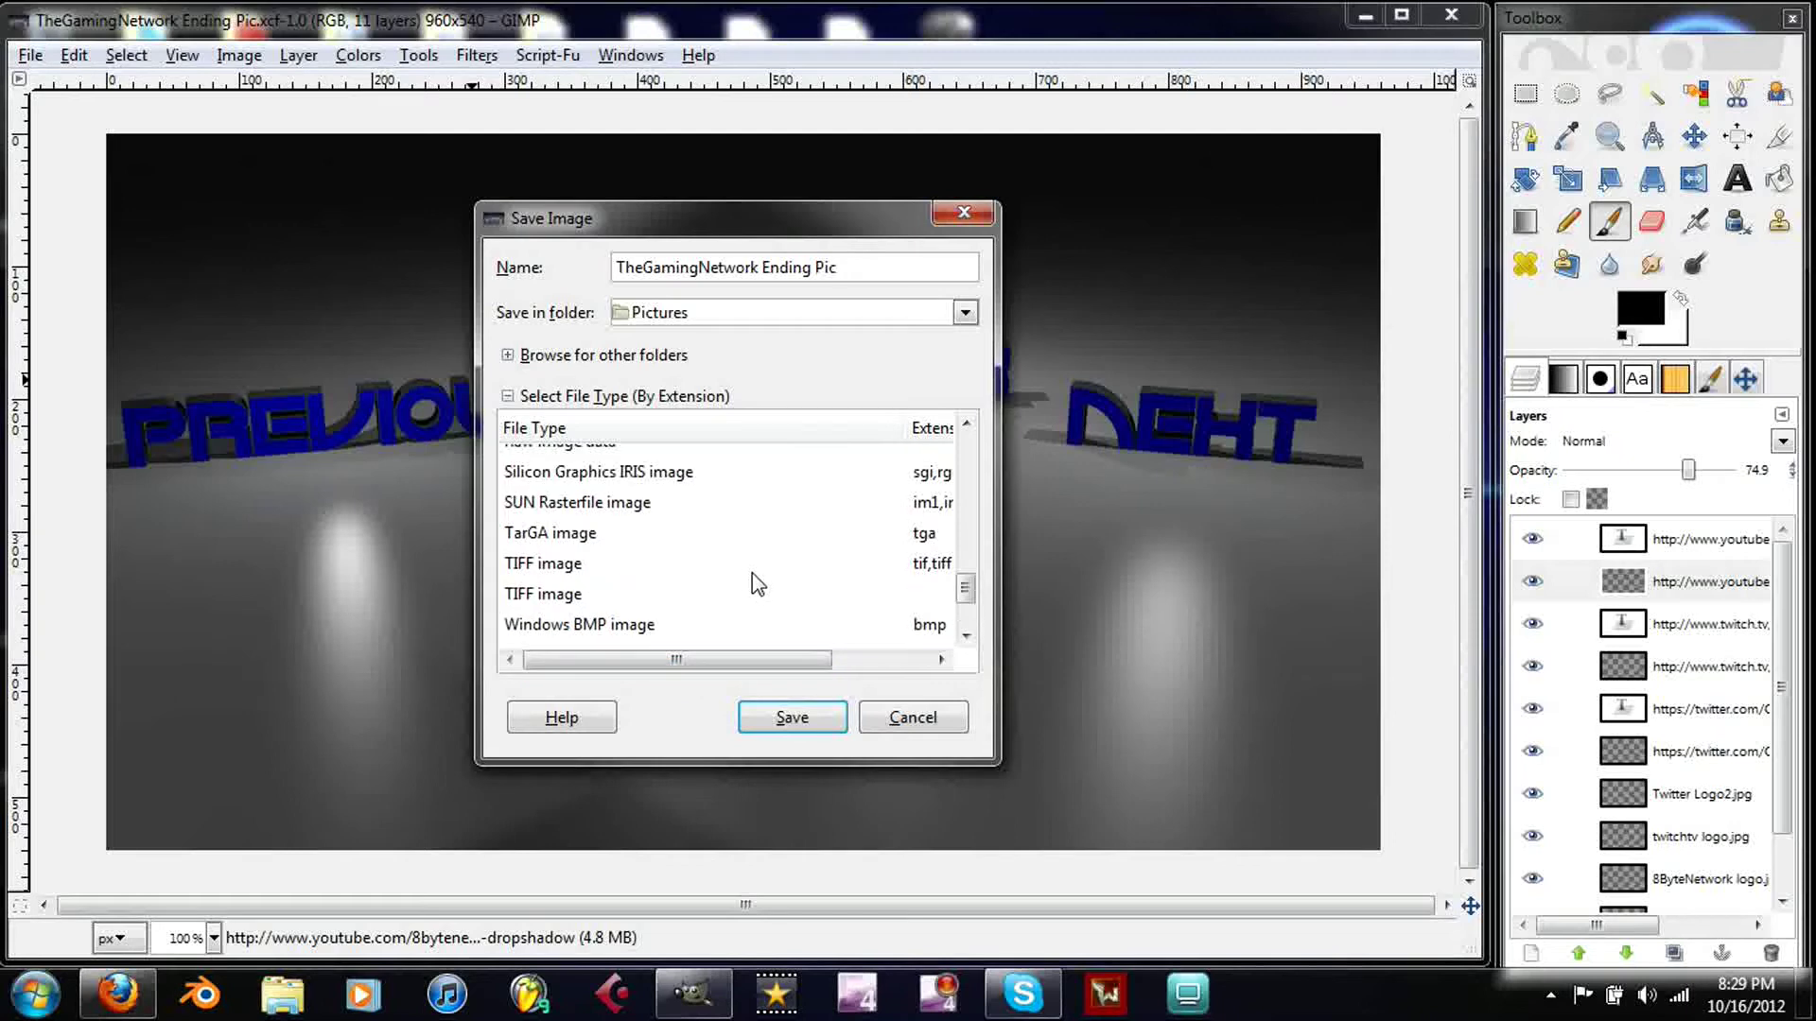
pyautogui.scroll(-5, 742, 580)
pyautogui.scroll(8, 751, 562)
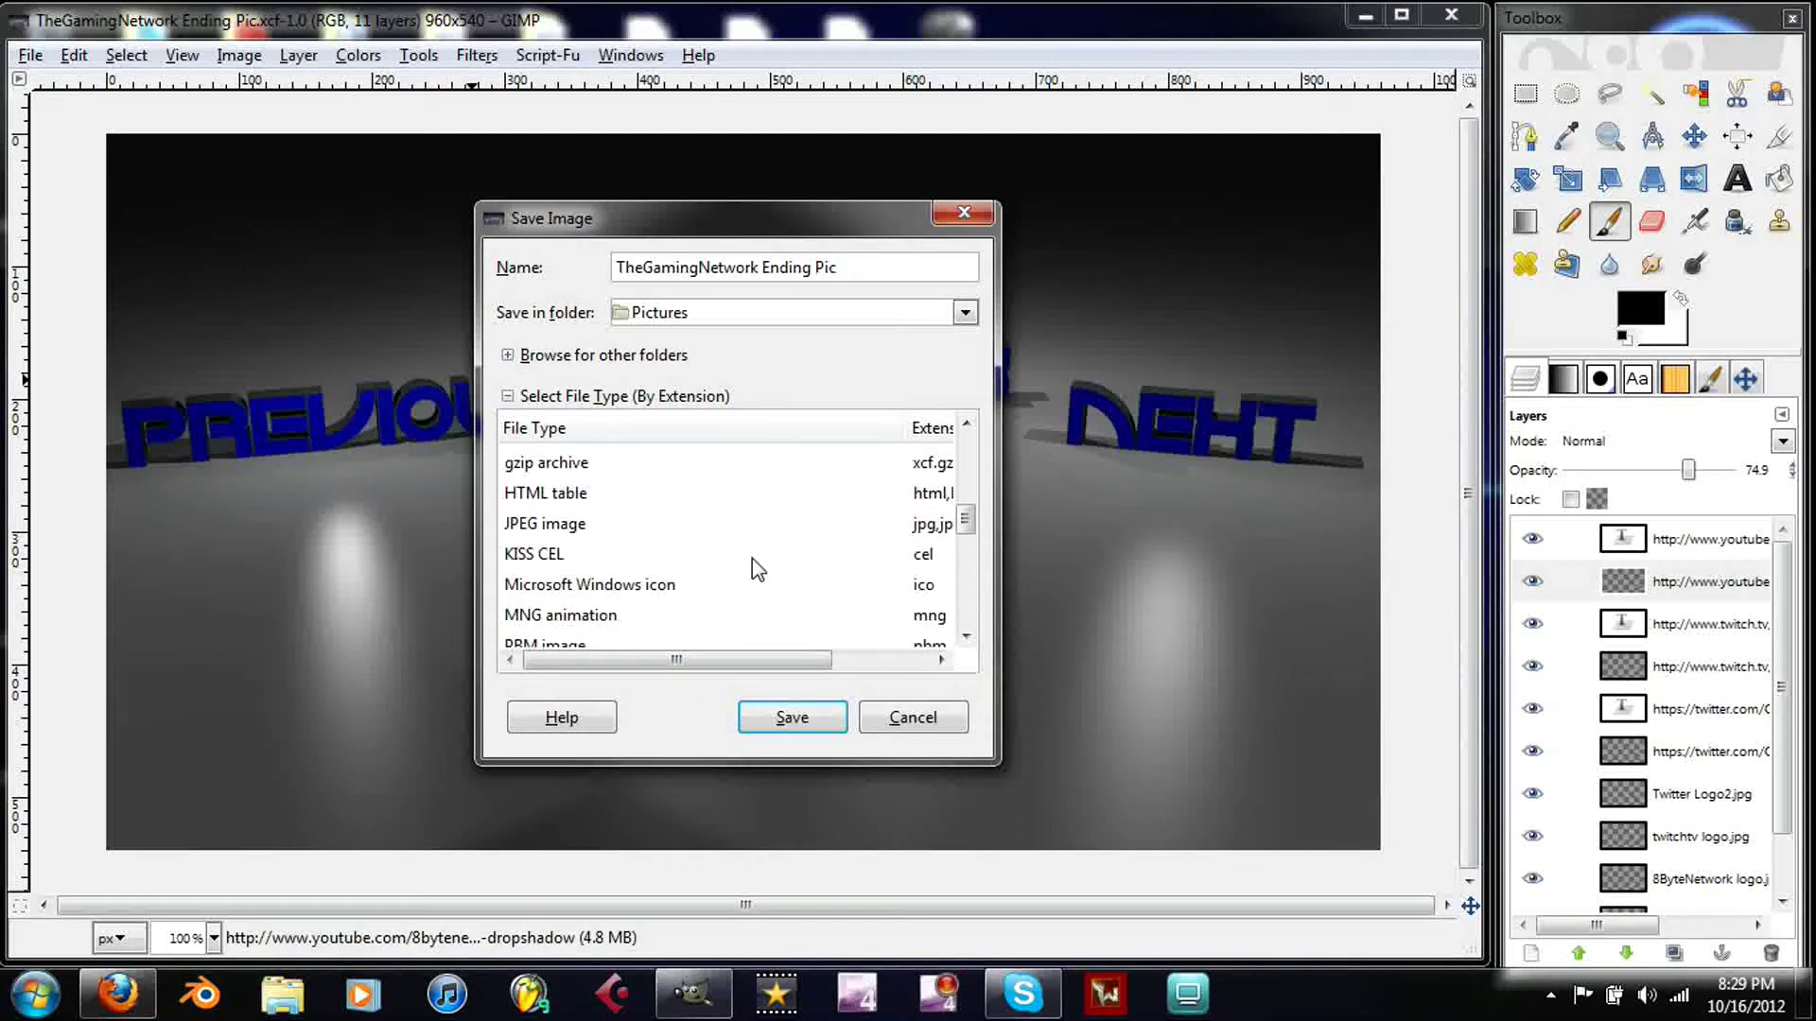
pyautogui.scroll(-2, 821, 539)
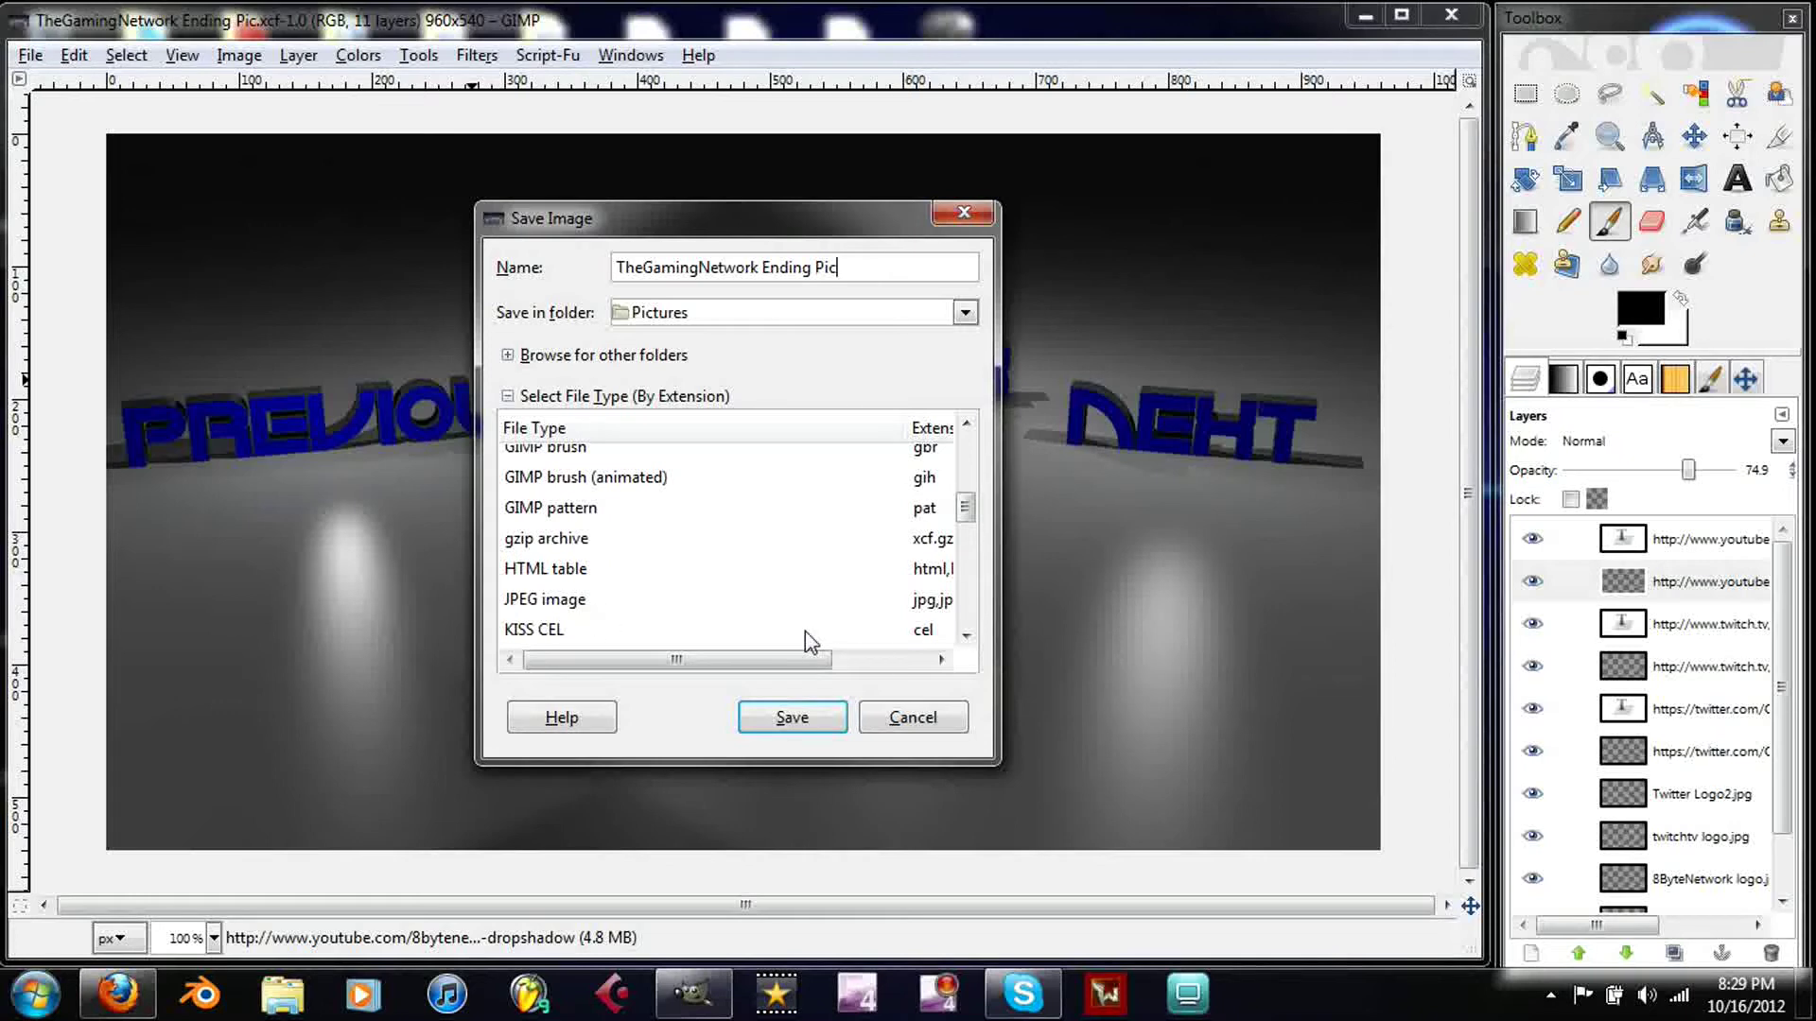
pyautogui.click(917, 602)
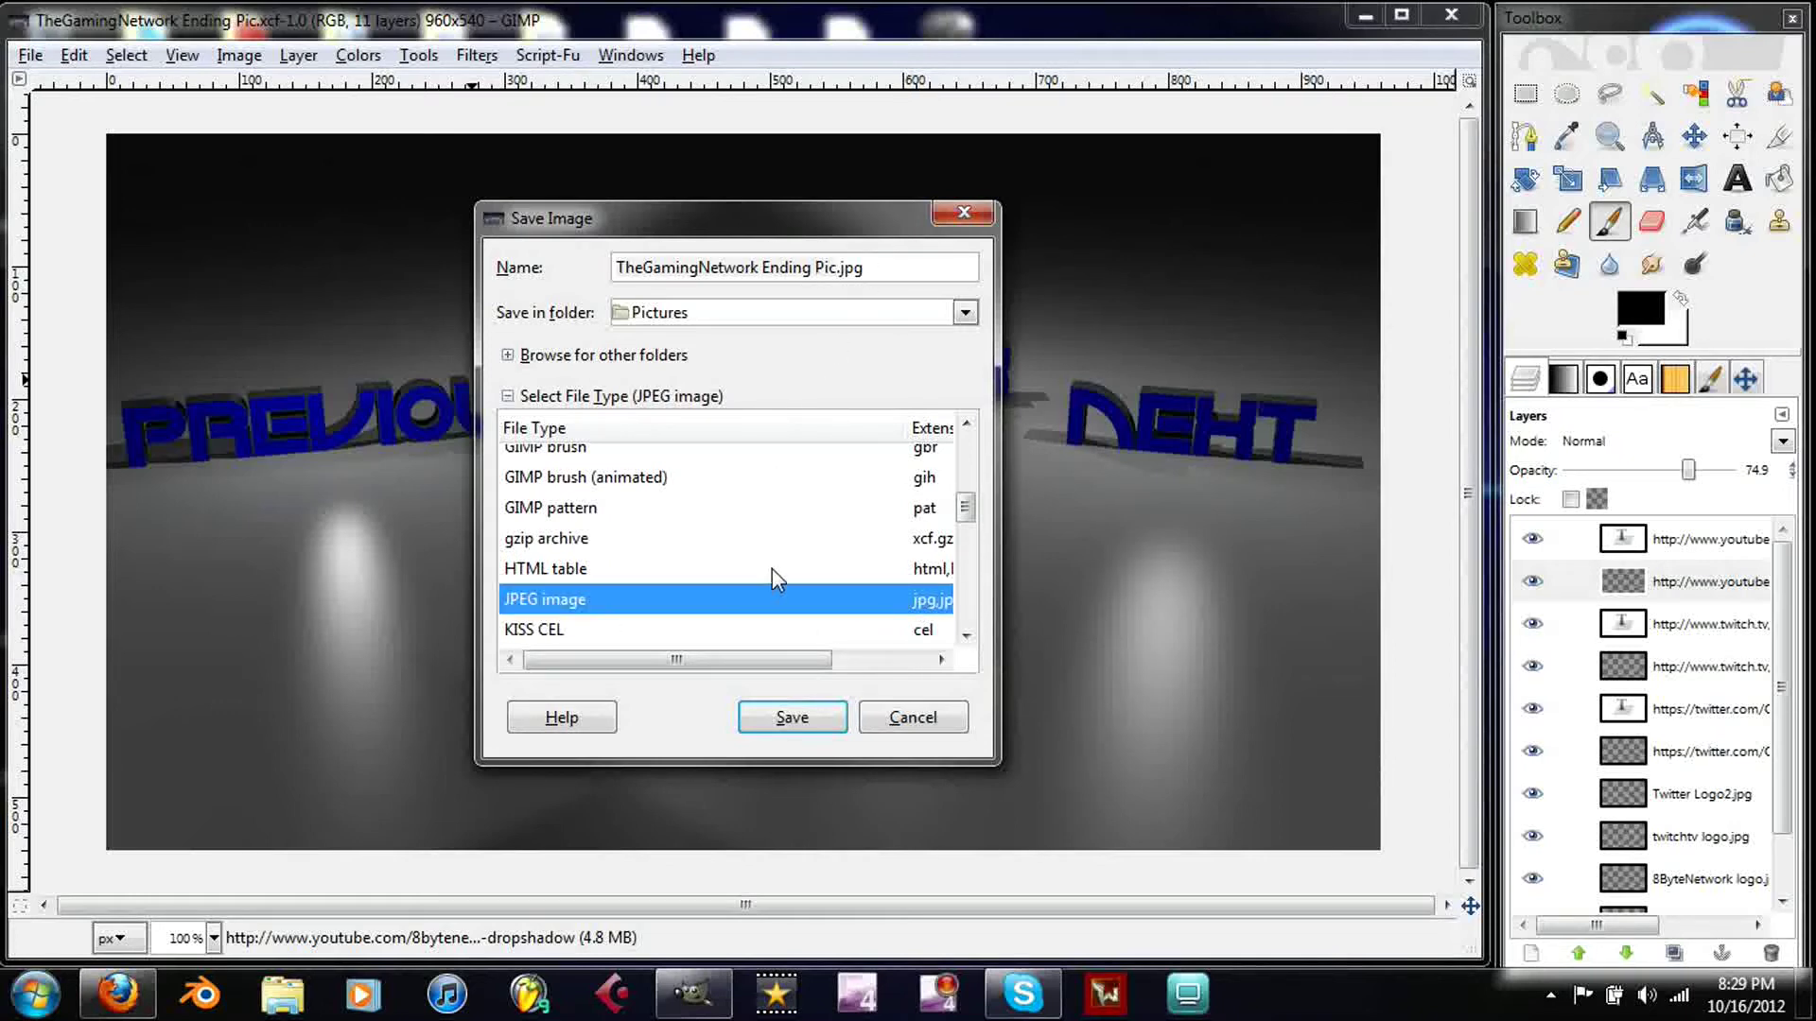
pyautogui.scroll(3, 772, 569)
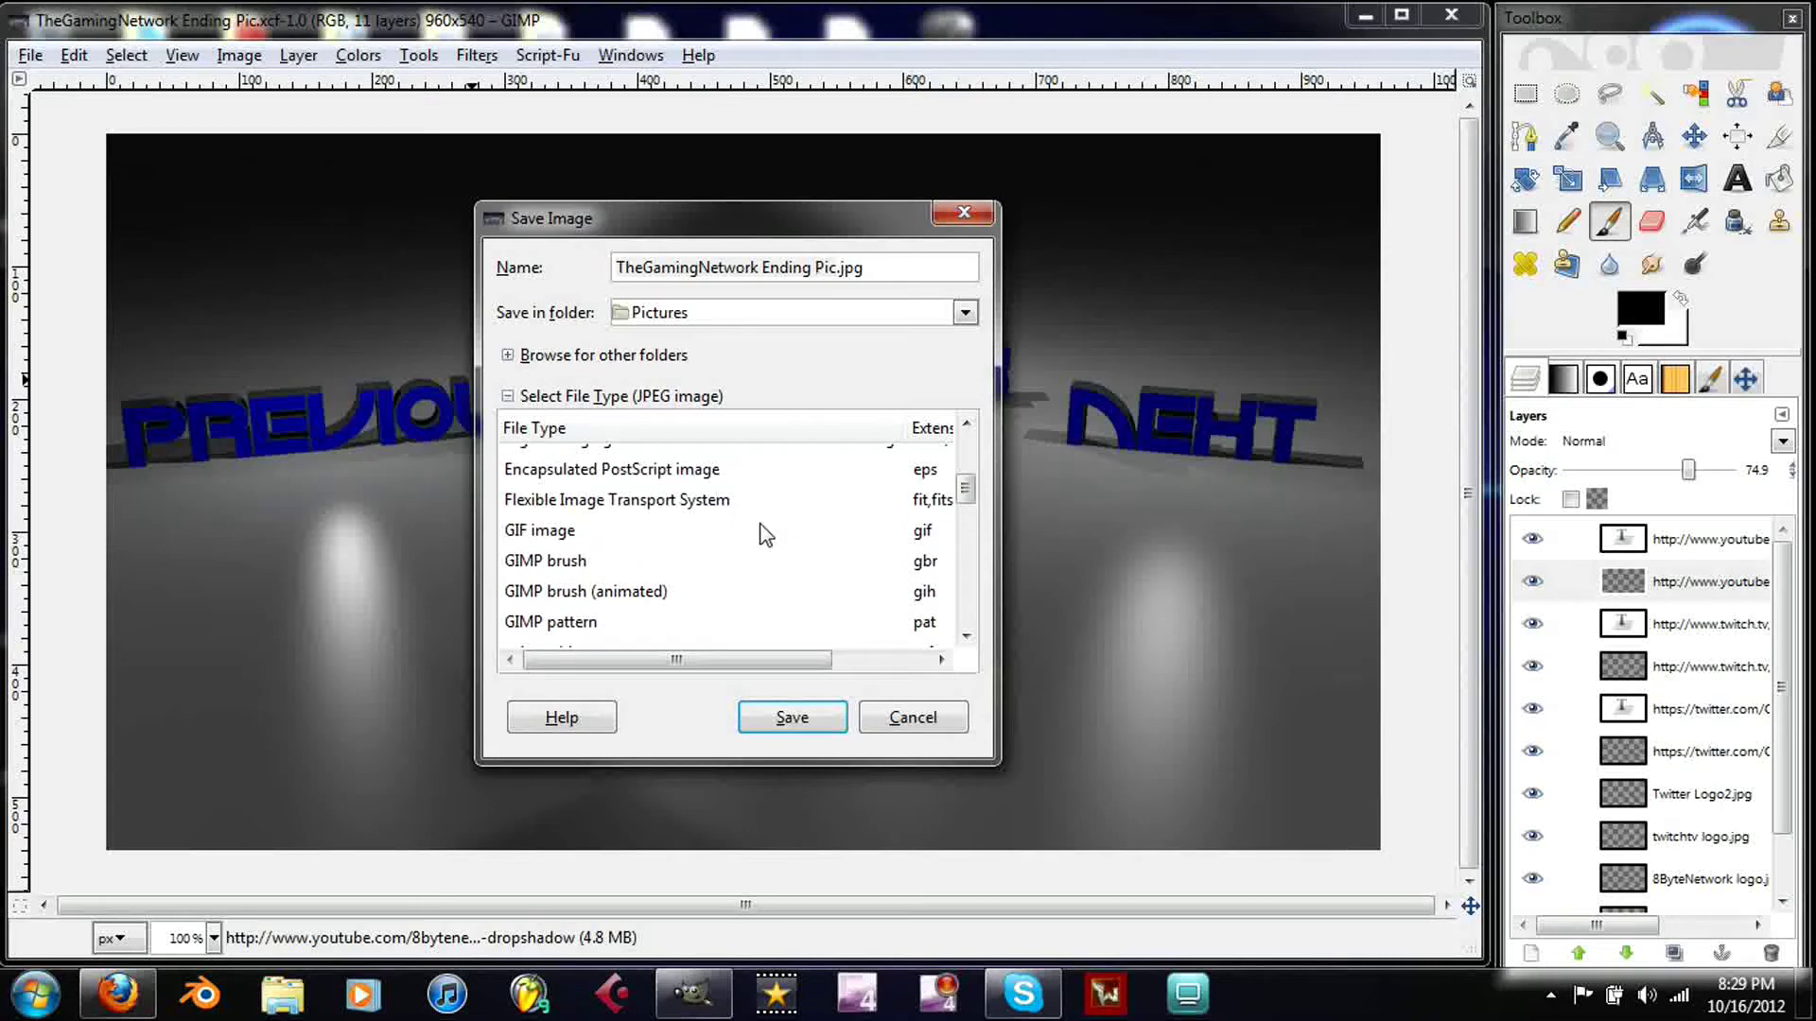
pyautogui.click(764, 534)
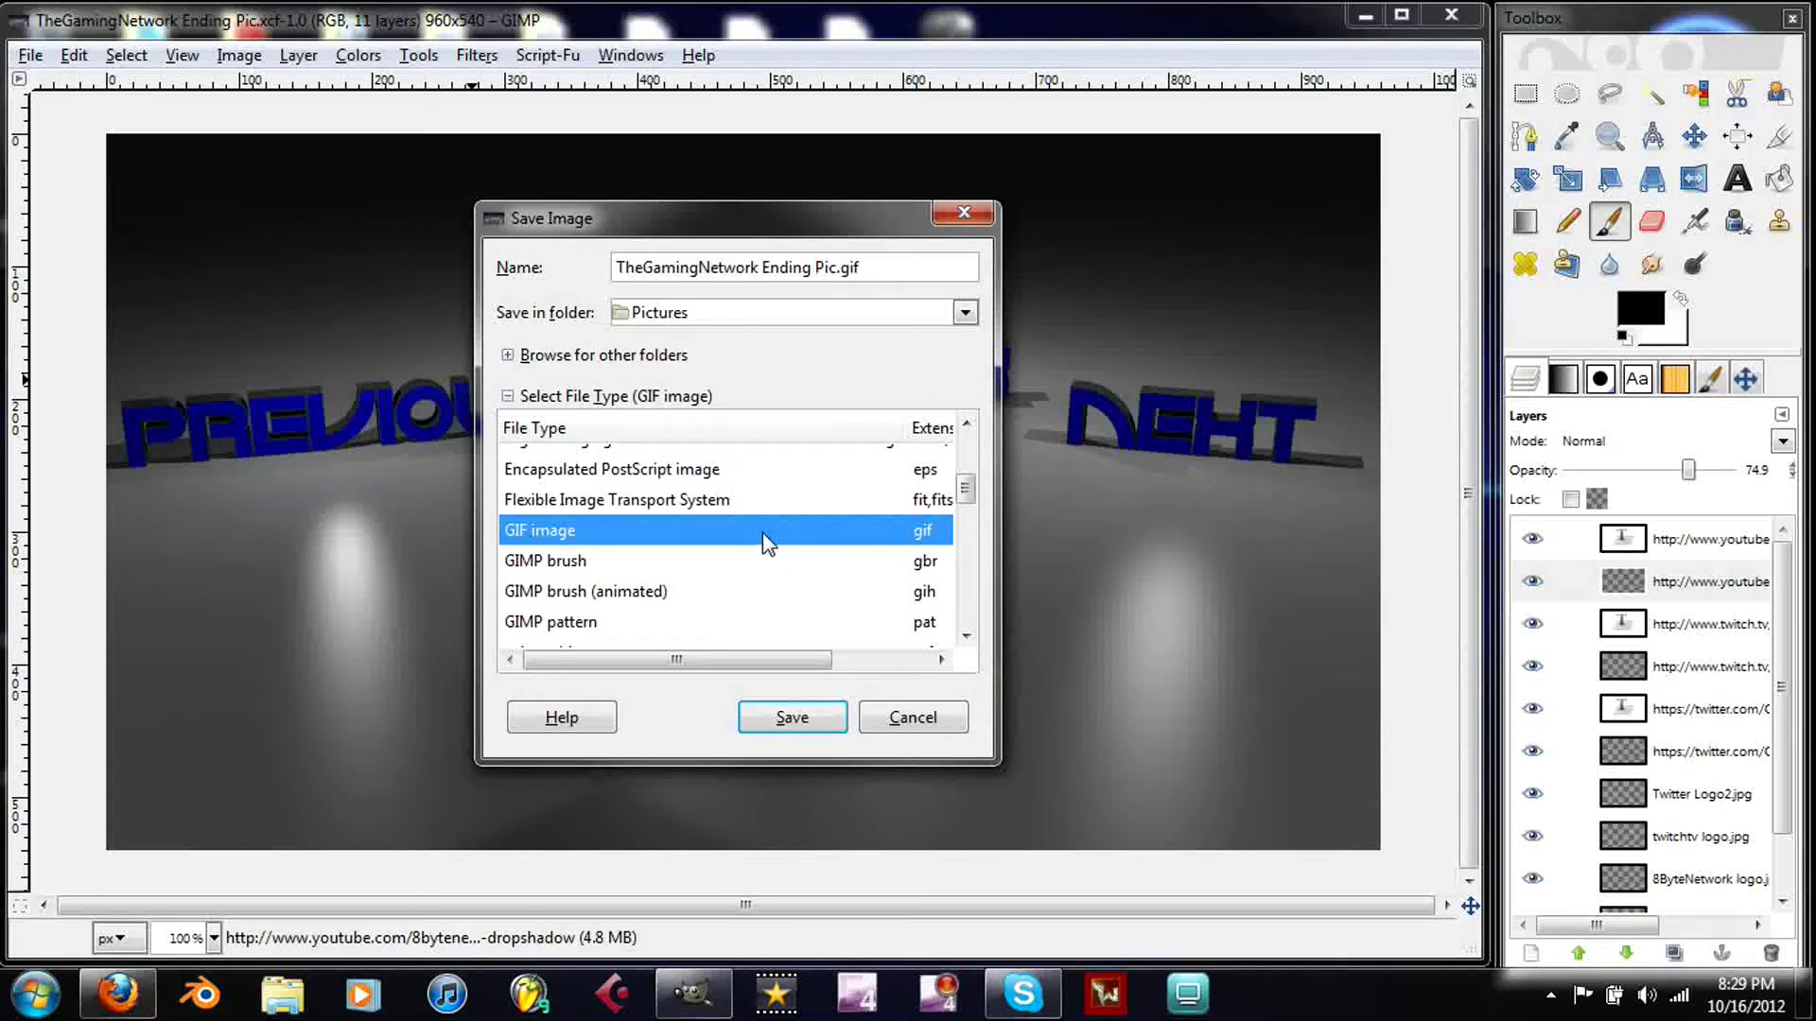
pyautogui.scroll(5, 771, 579)
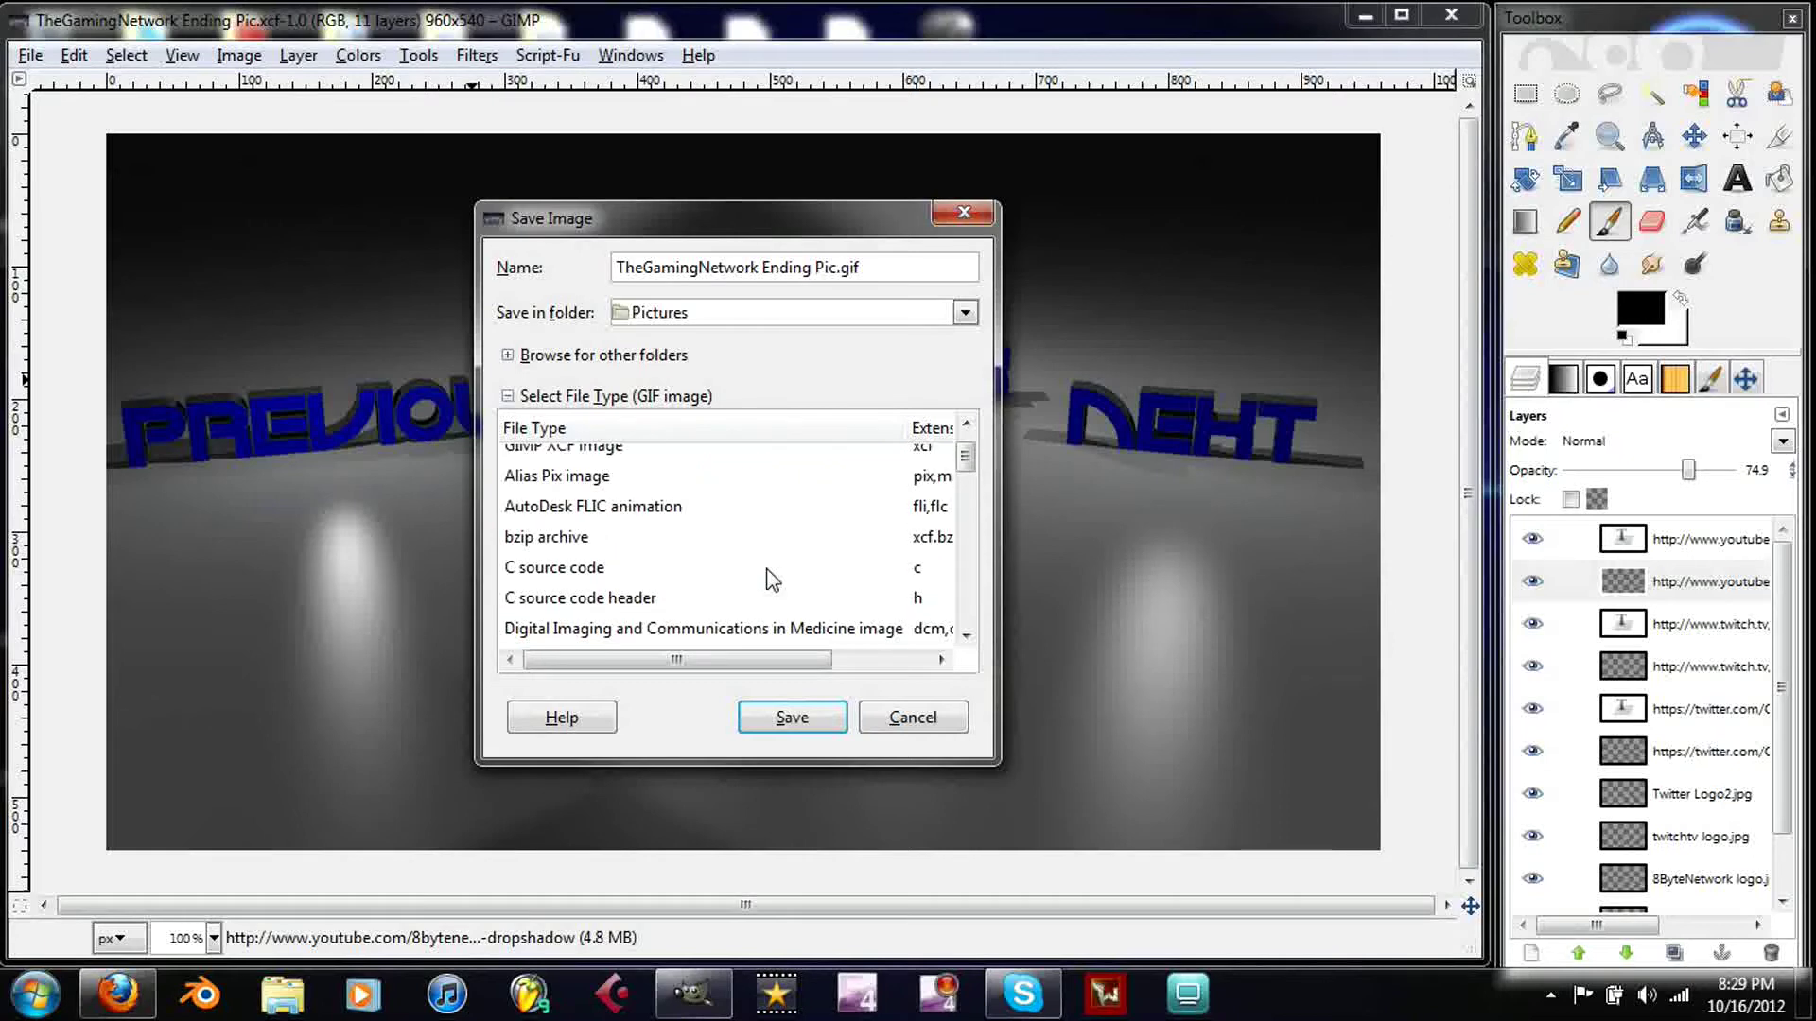
pyautogui.scroll(-6, 771, 580)
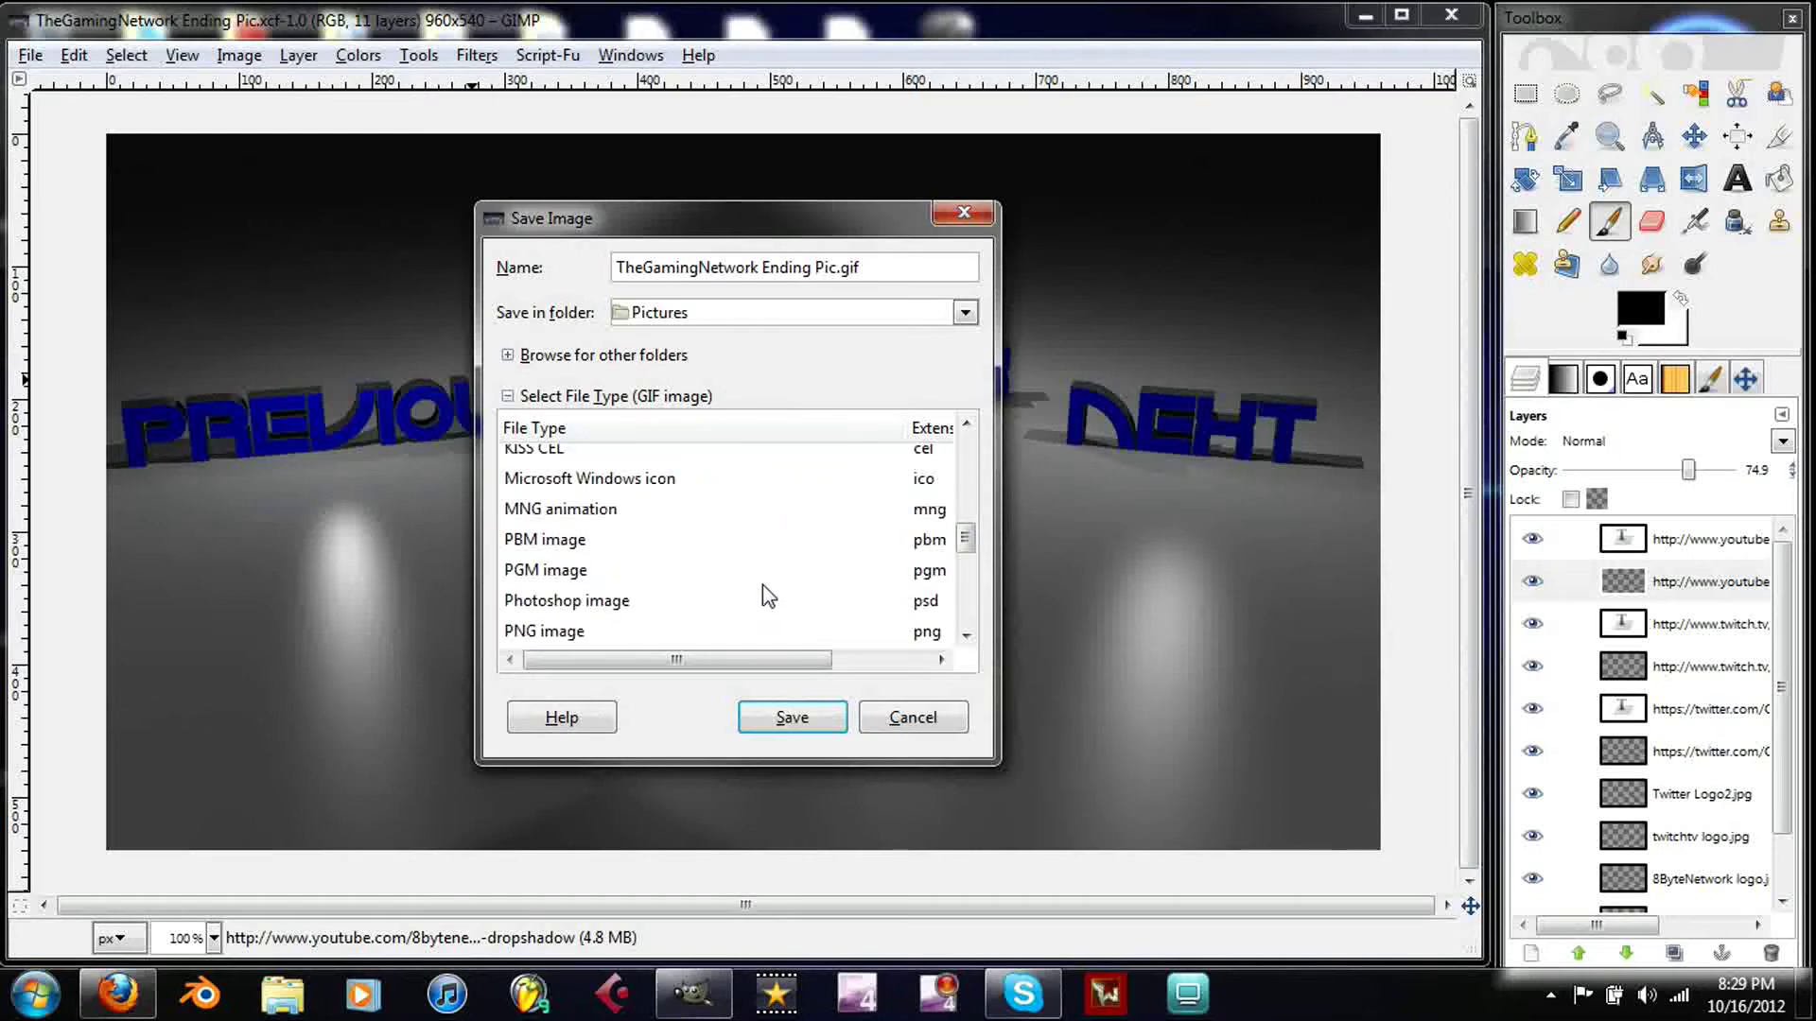
pyautogui.click(753, 606)
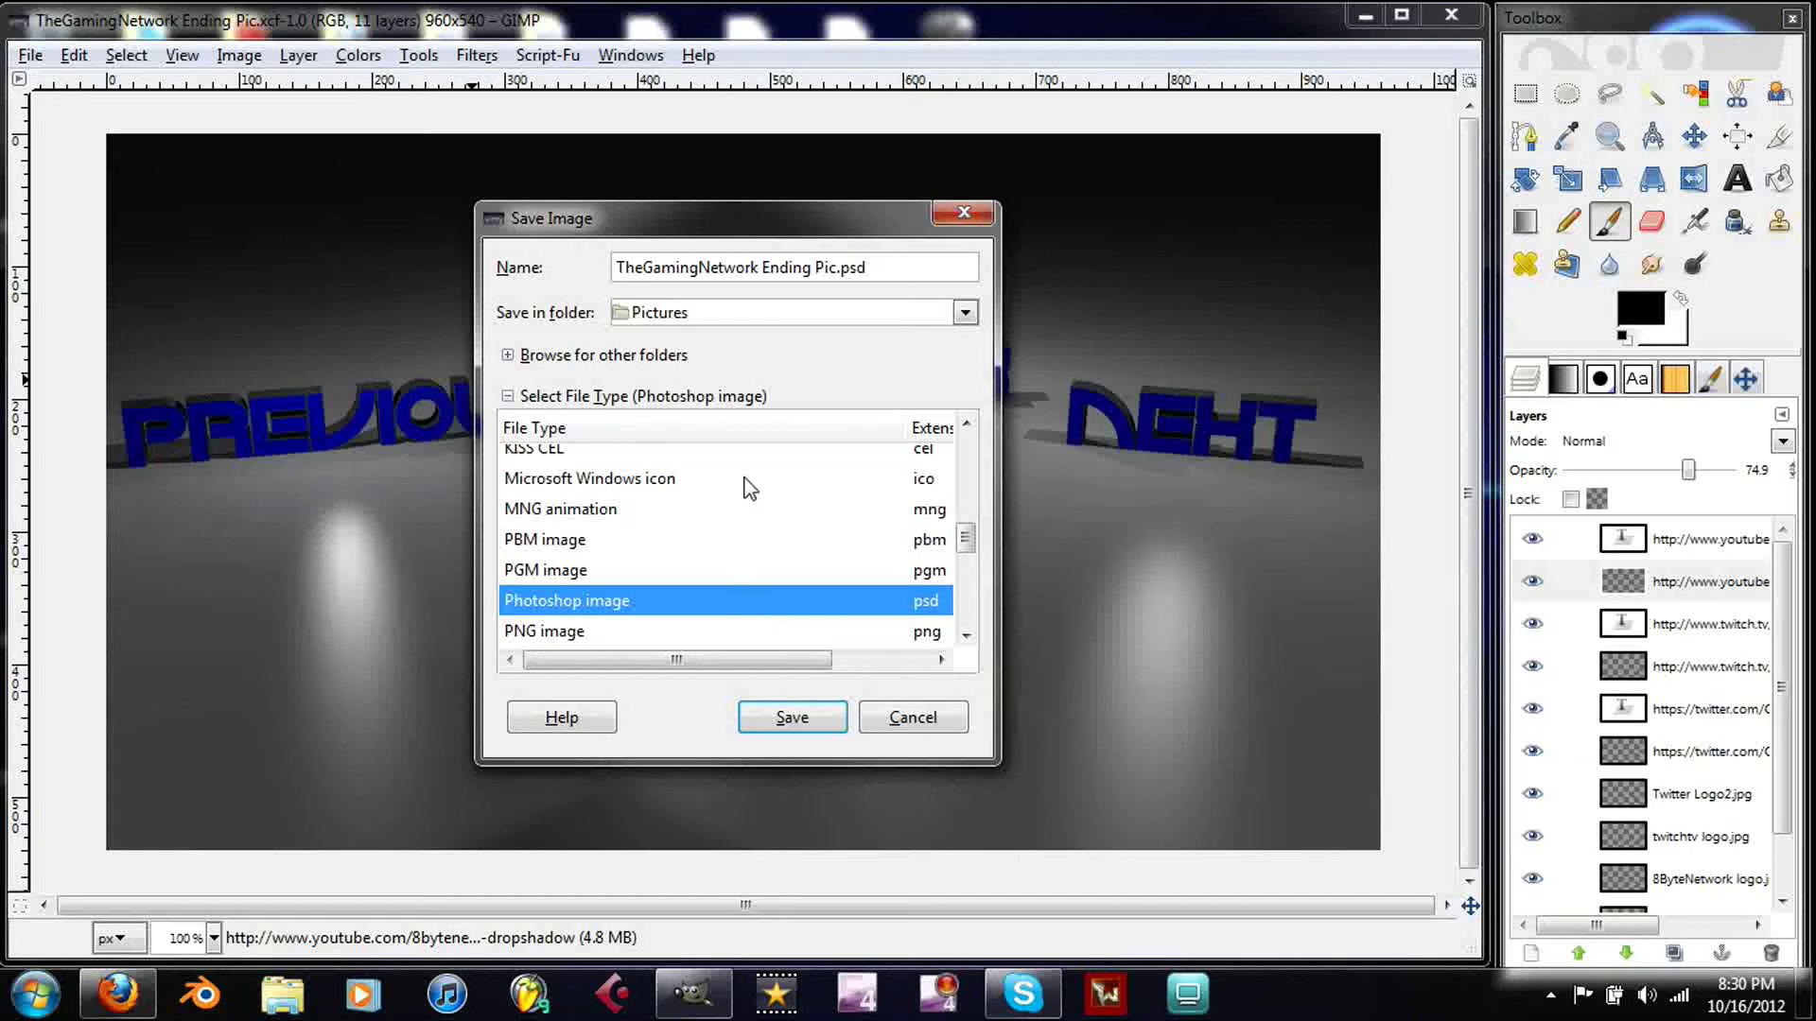
pyautogui.click(701, 632)
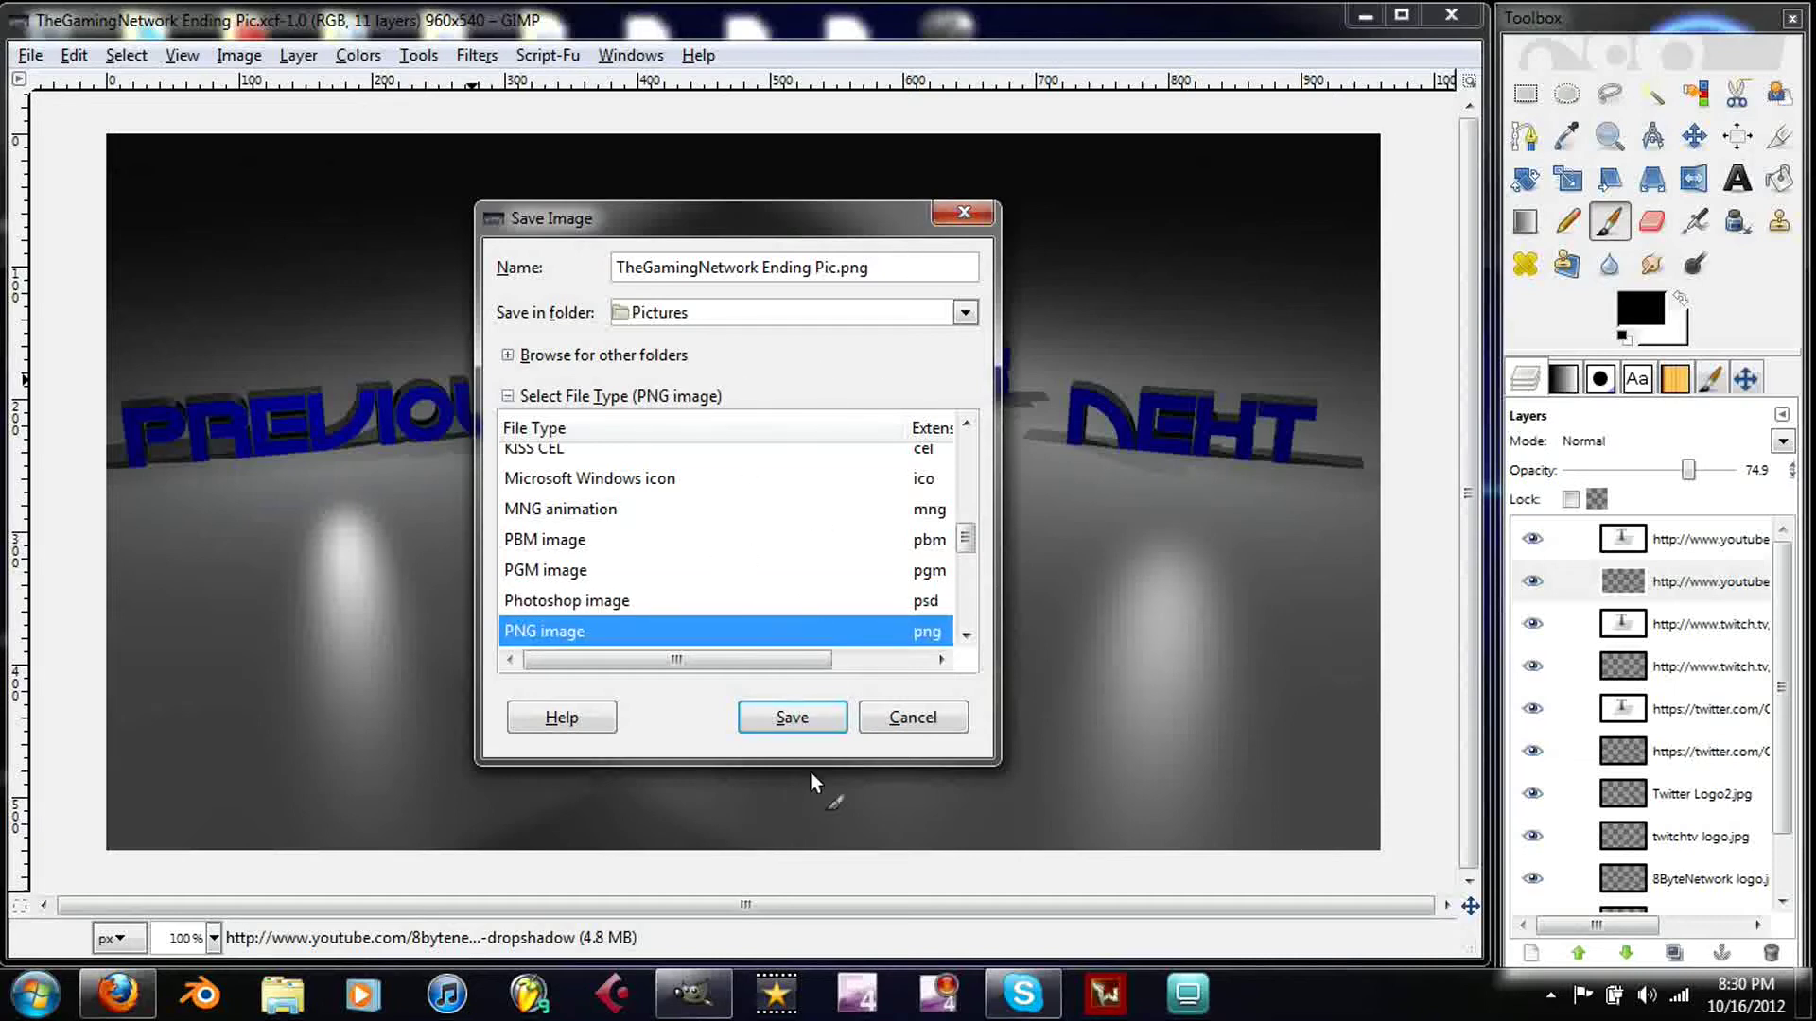
pyautogui.scroll(3, 819, 596)
pyautogui.scroll(1, 818, 596)
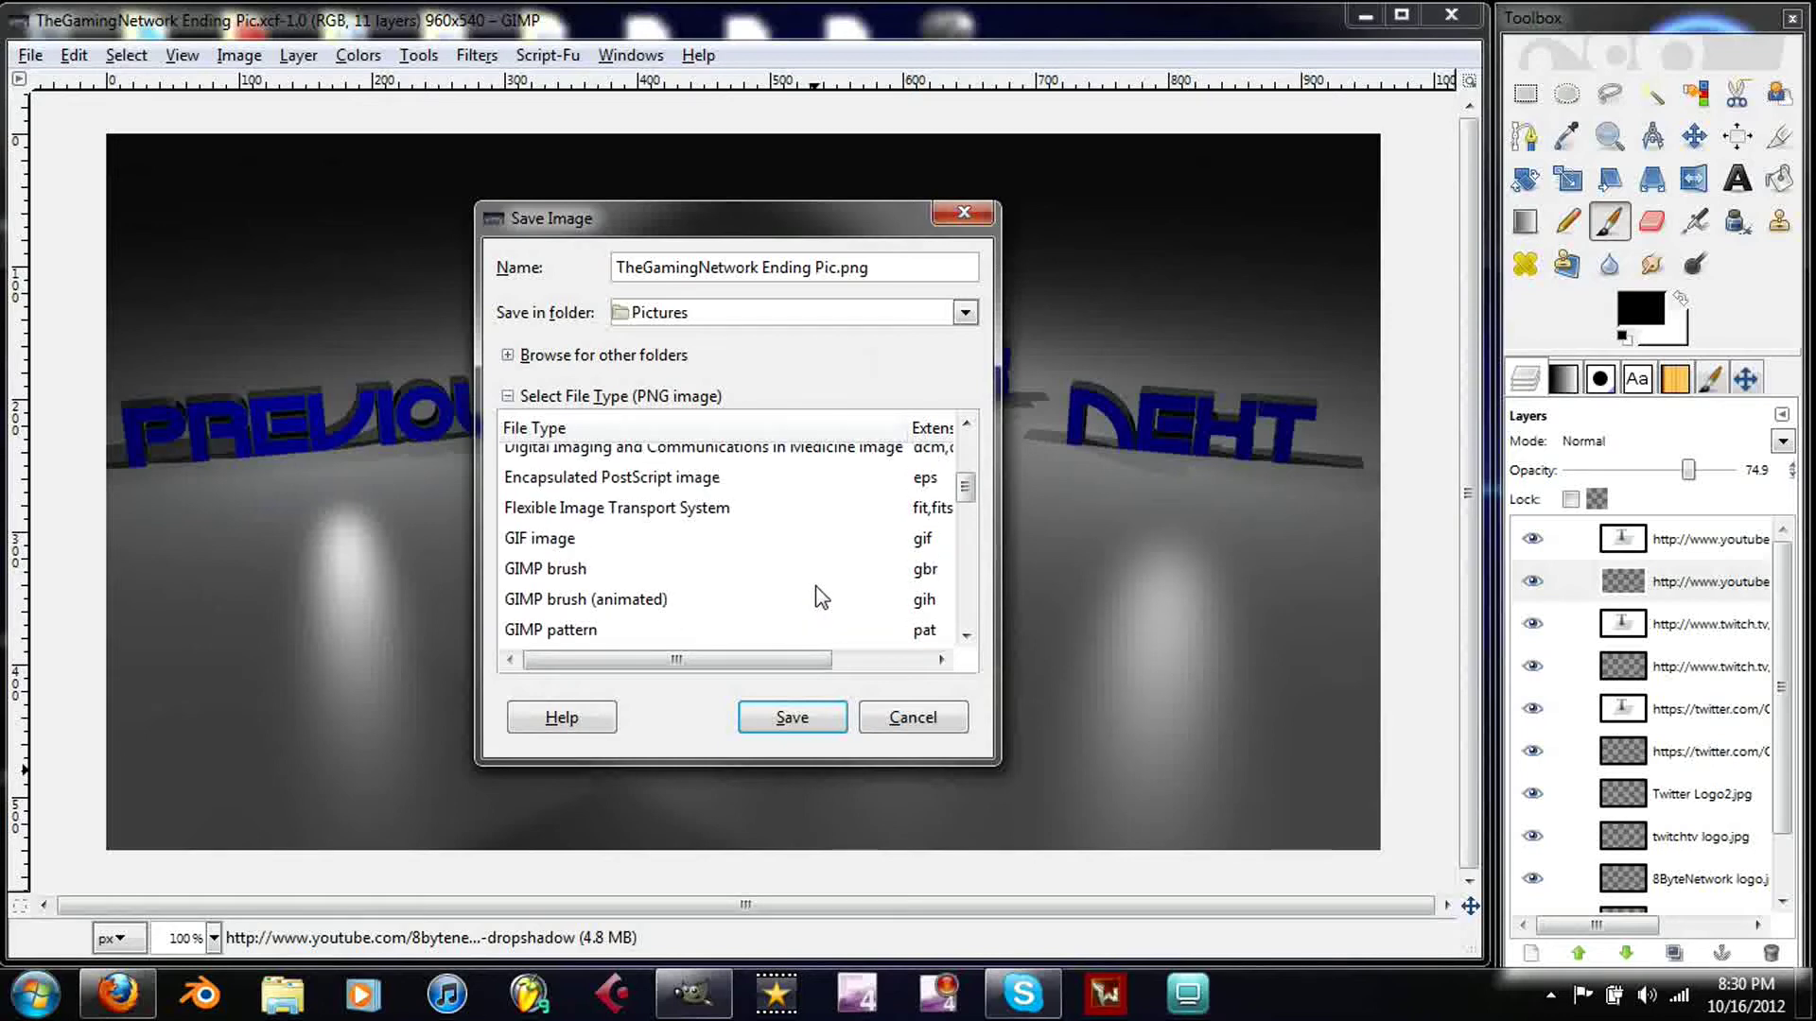
pyautogui.scroll(3, 819, 595)
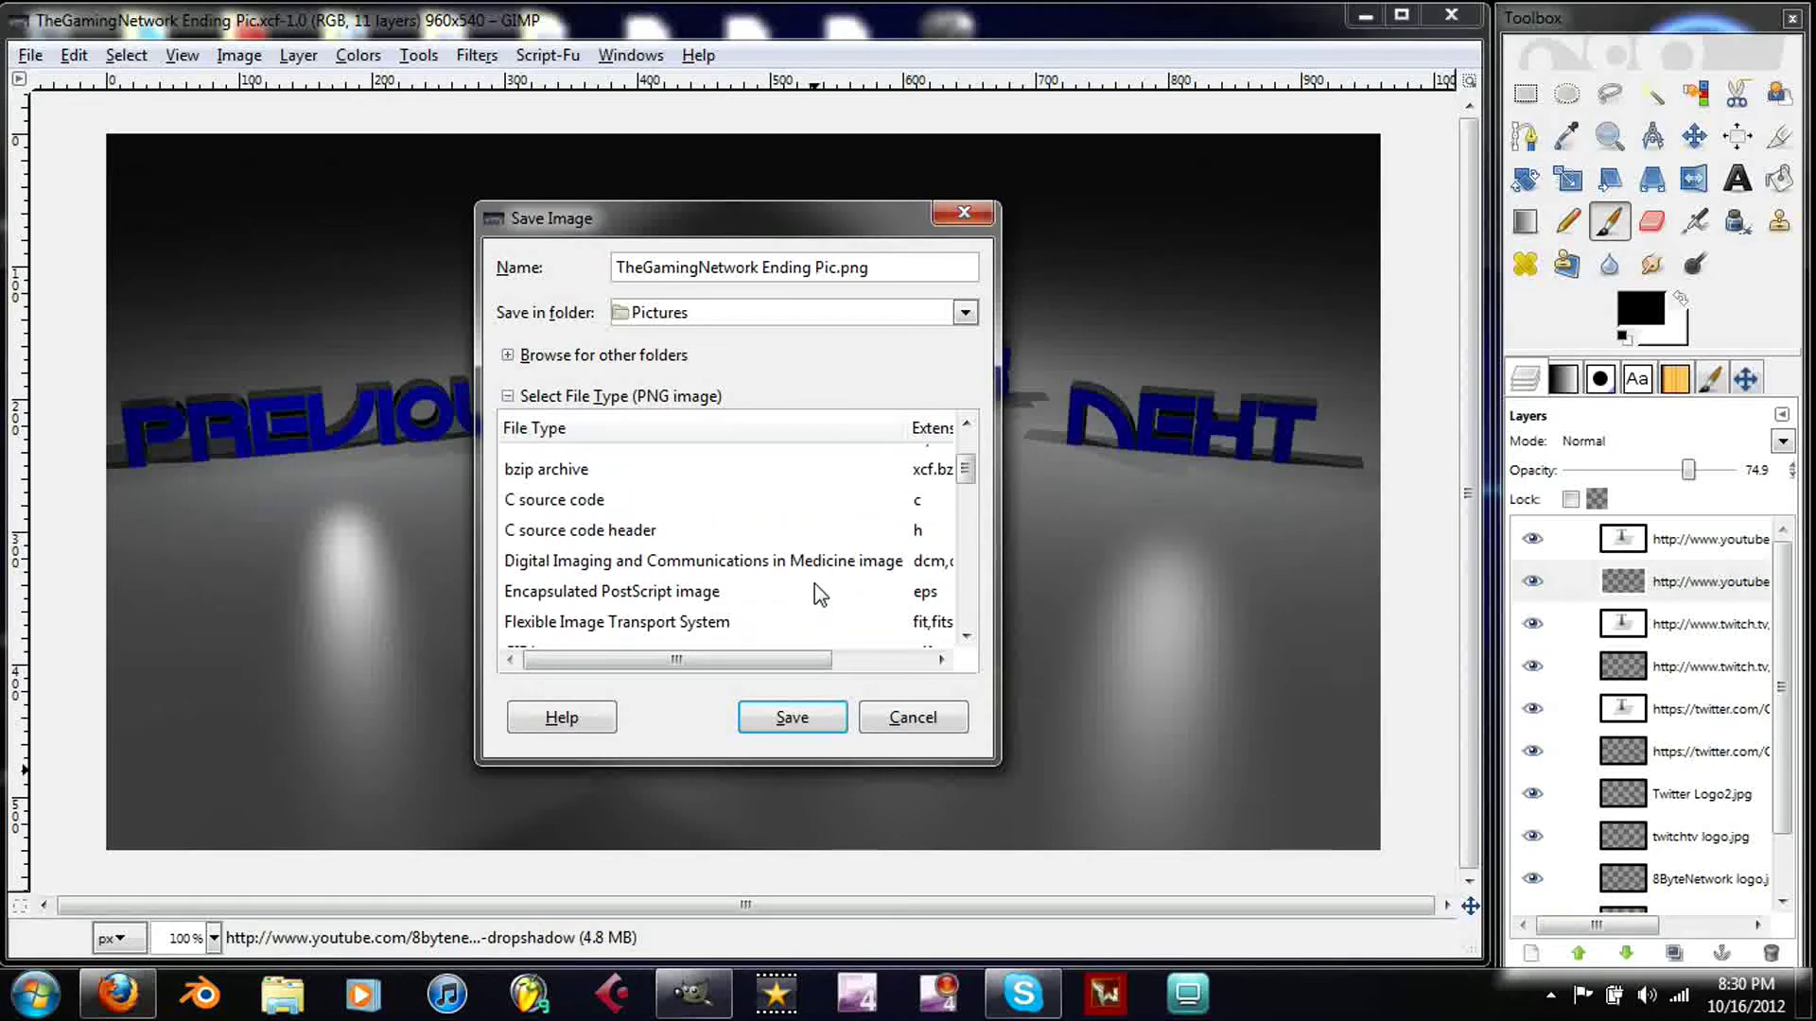
pyautogui.scroll(-3, 818, 595)
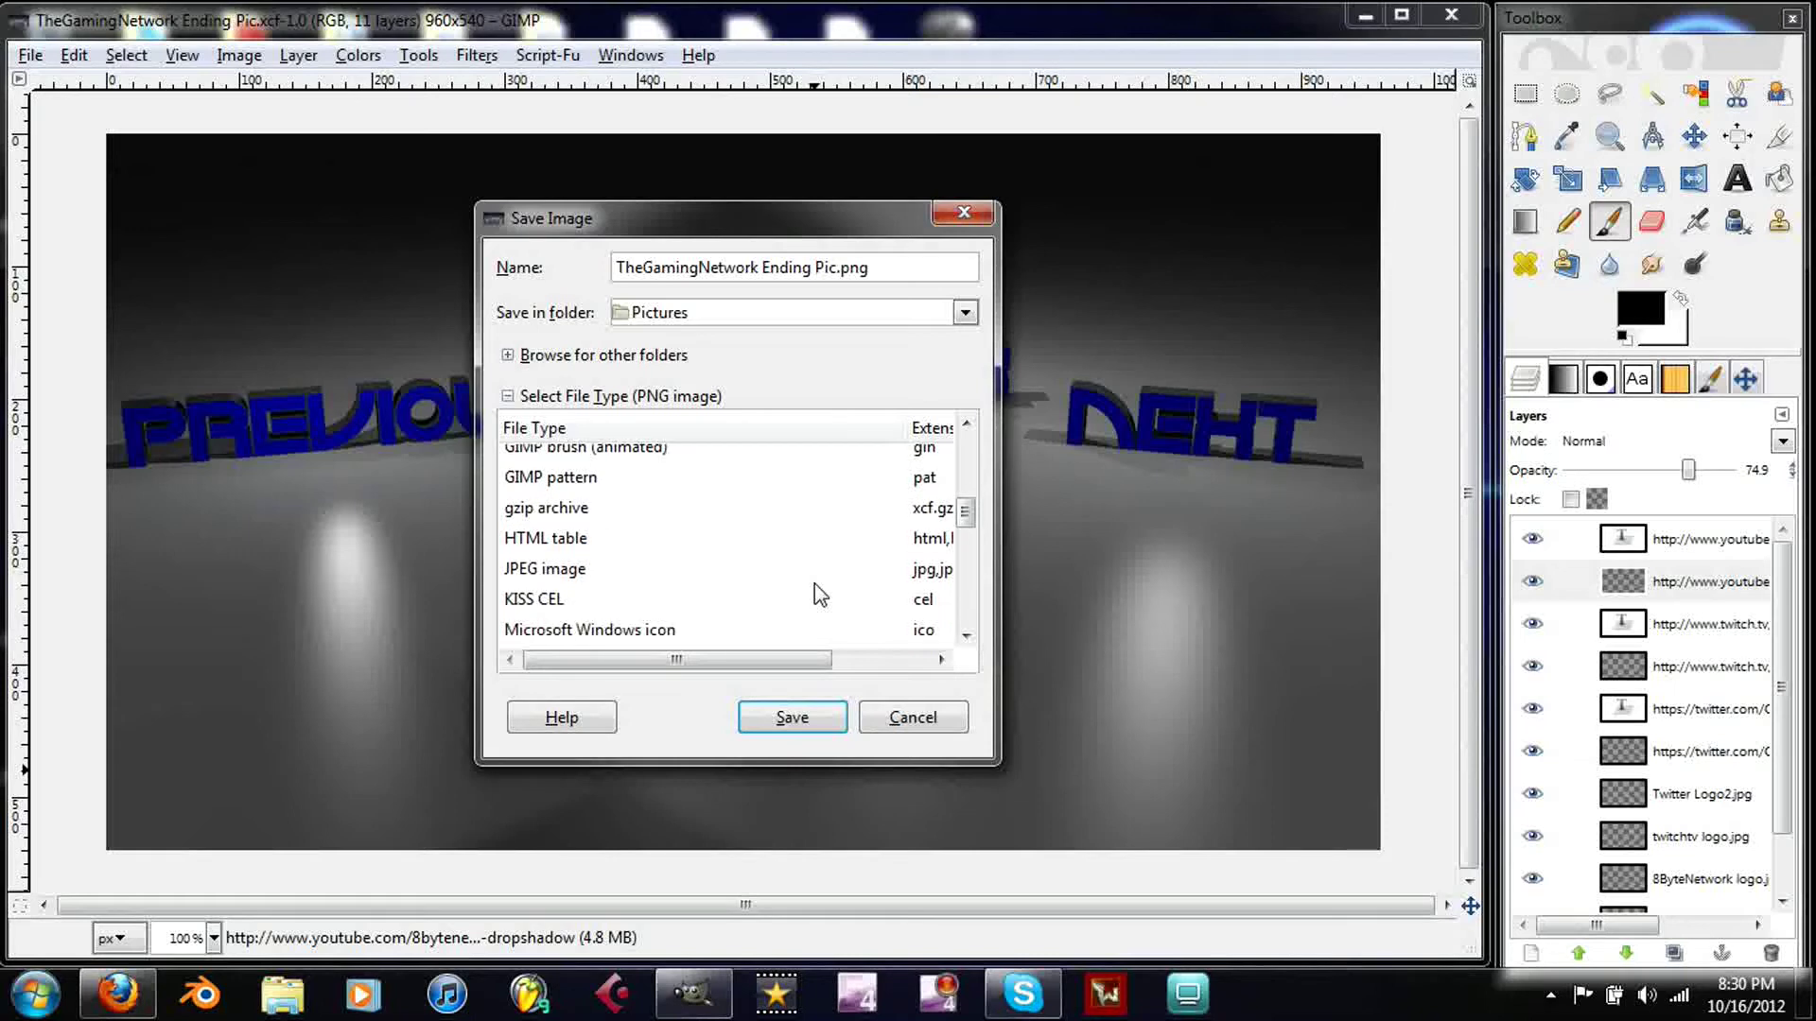
pyautogui.click(815, 577)
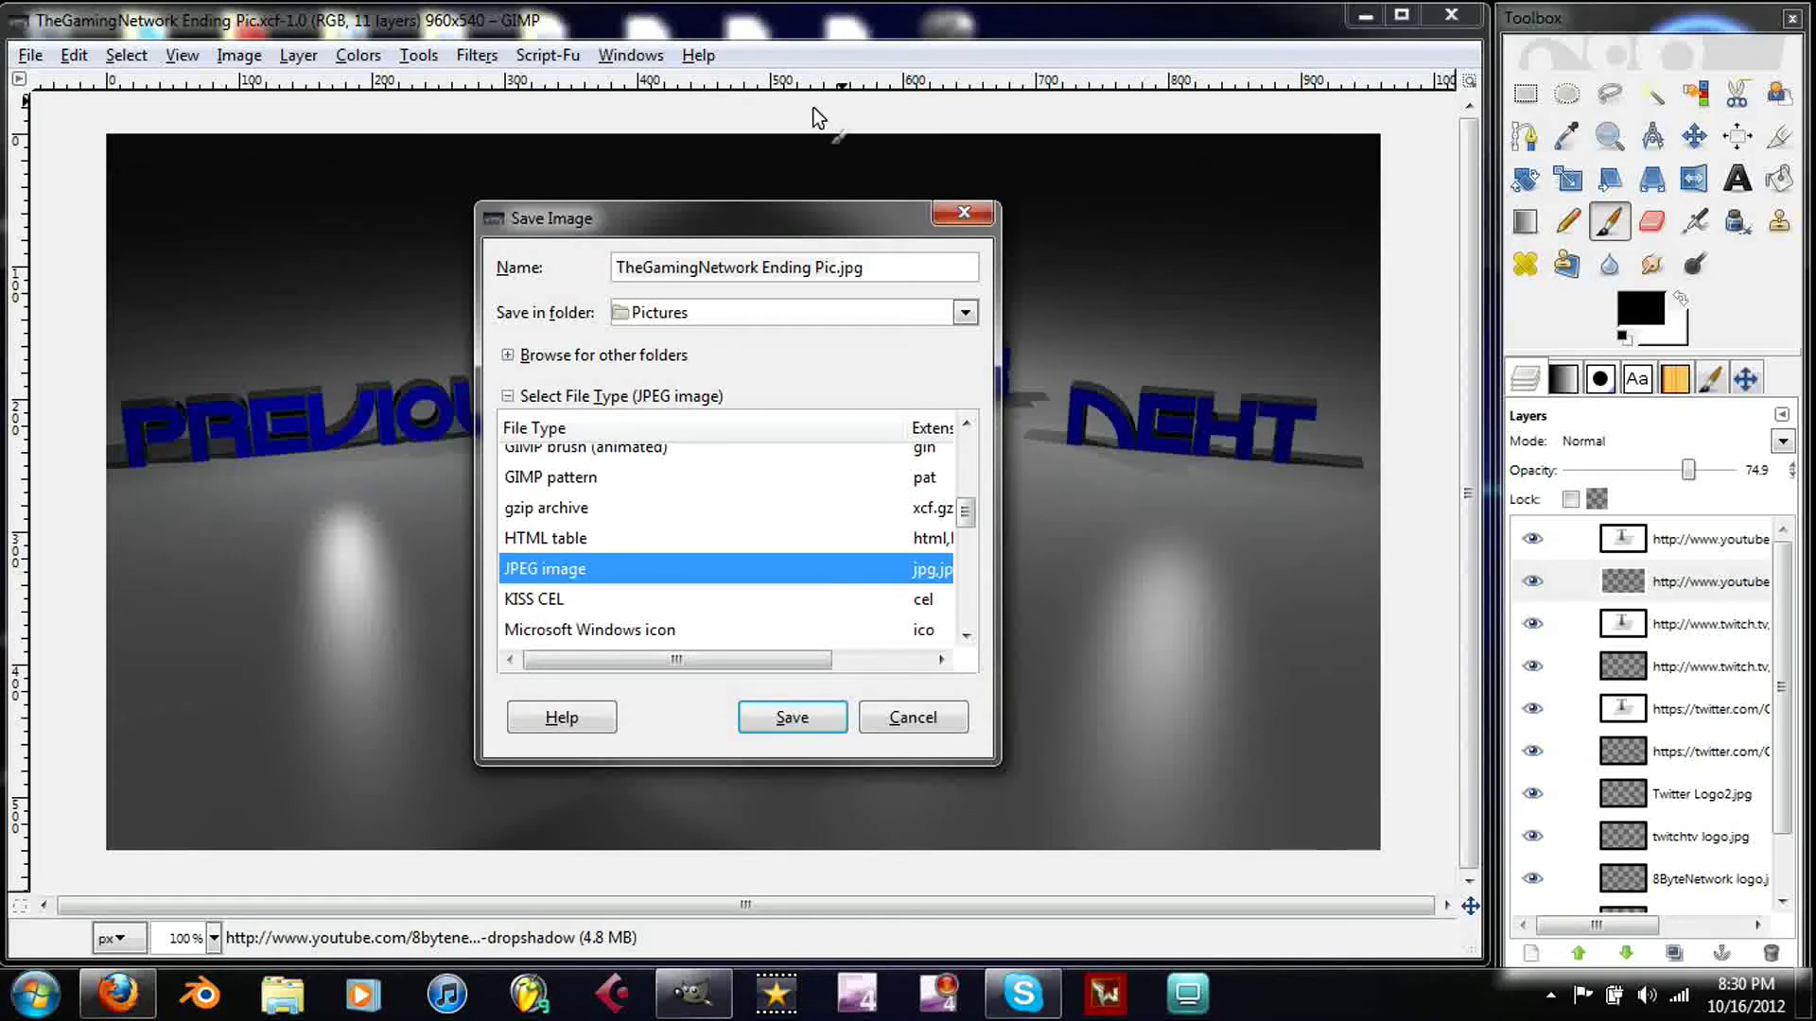
# Rename the copy to TheGamingNetwork Ending Pic2.jpg and start saving it.
pyautogui.click(837, 268)
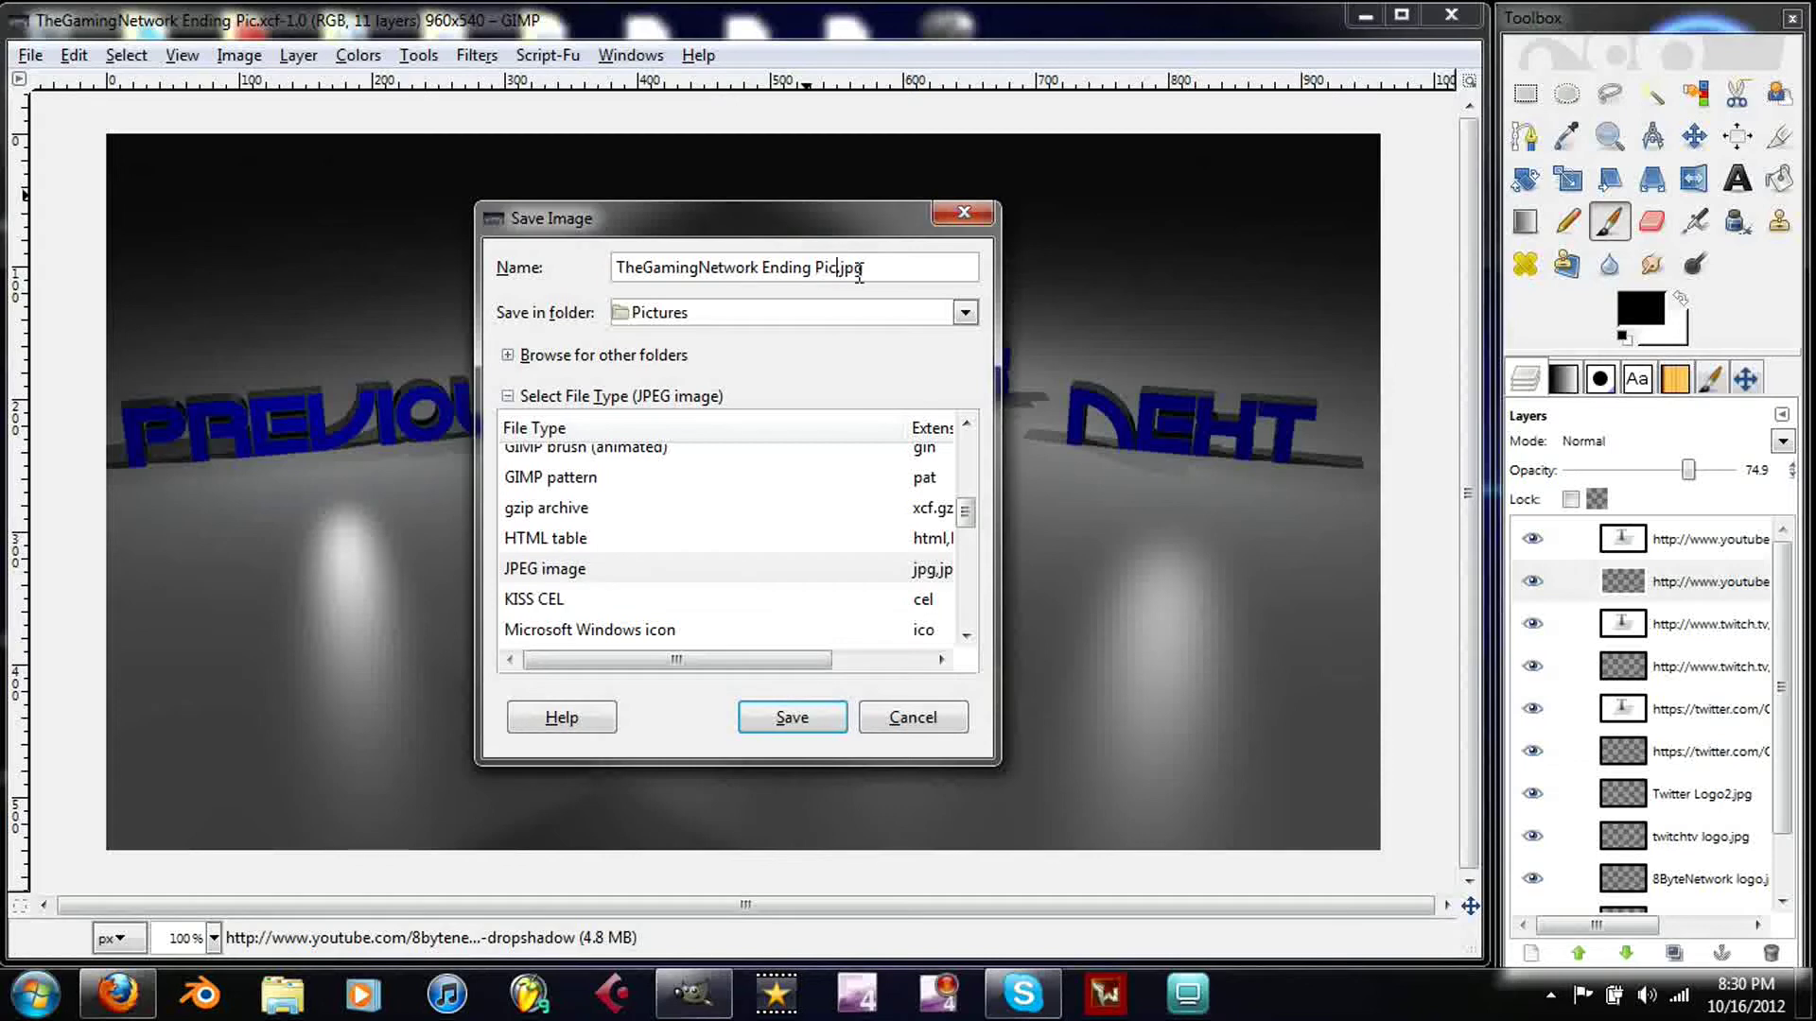
pyautogui.write('2')
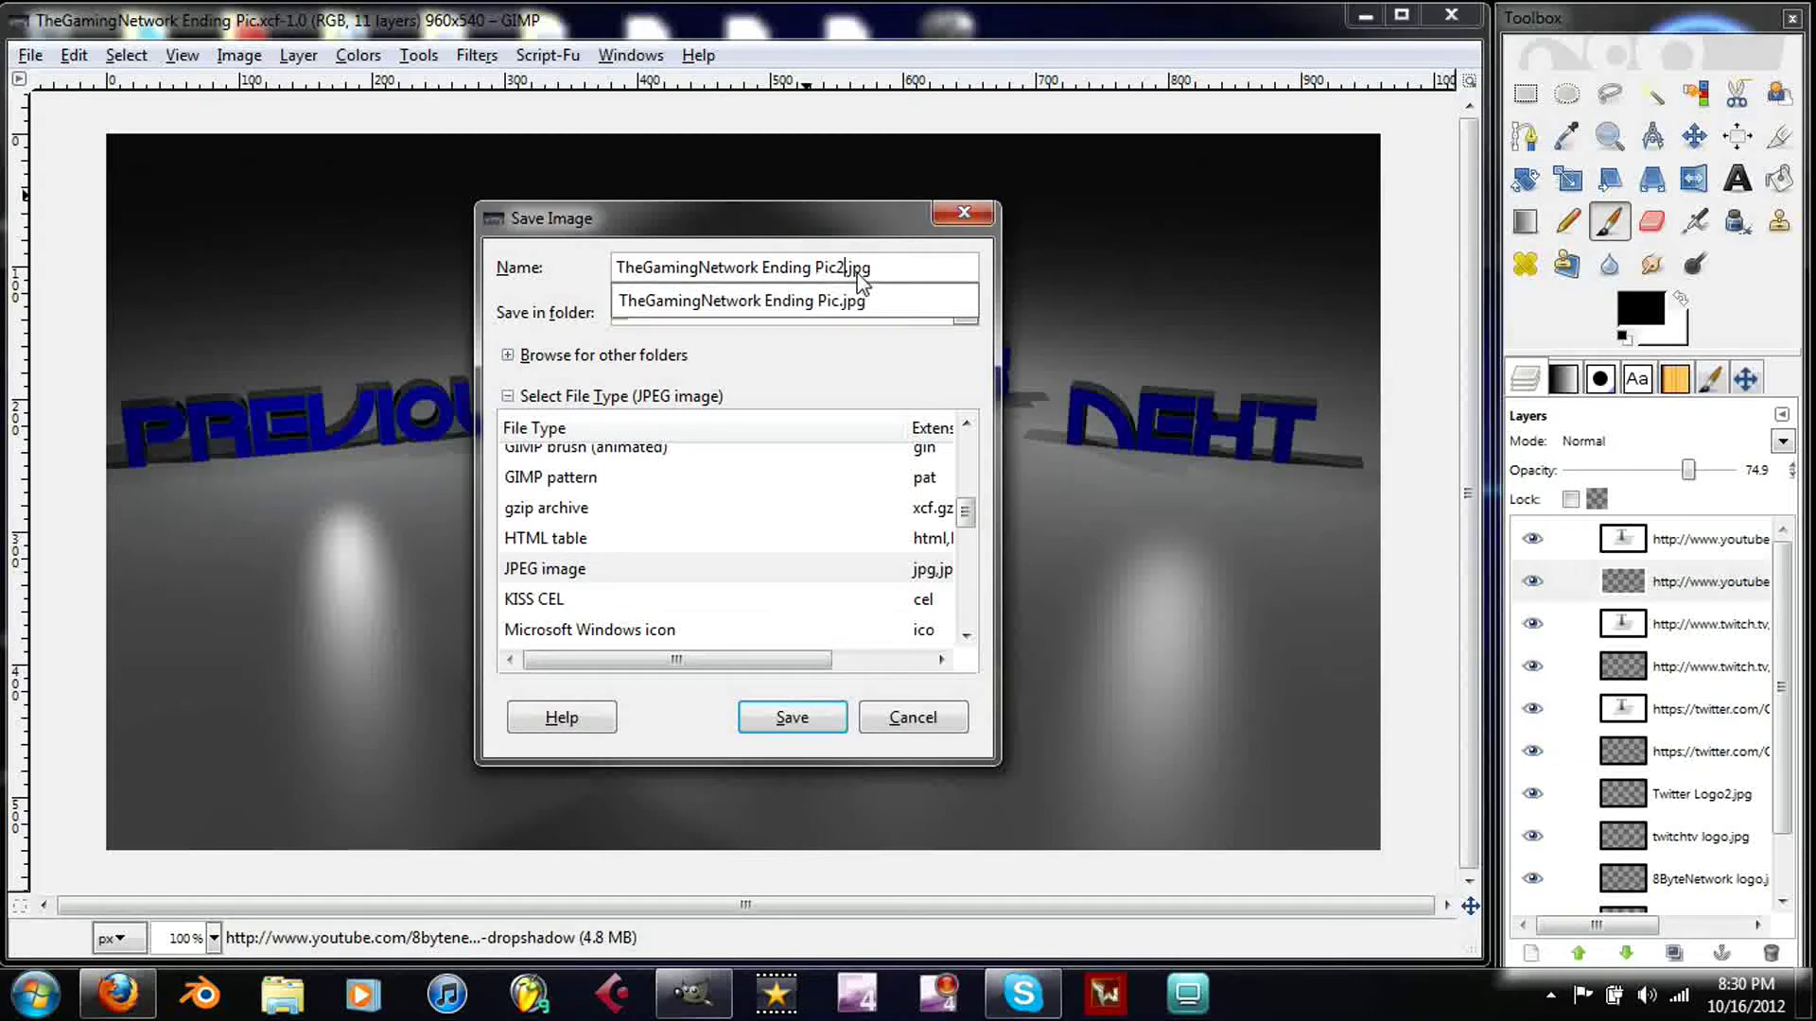
pyautogui.press('Return')
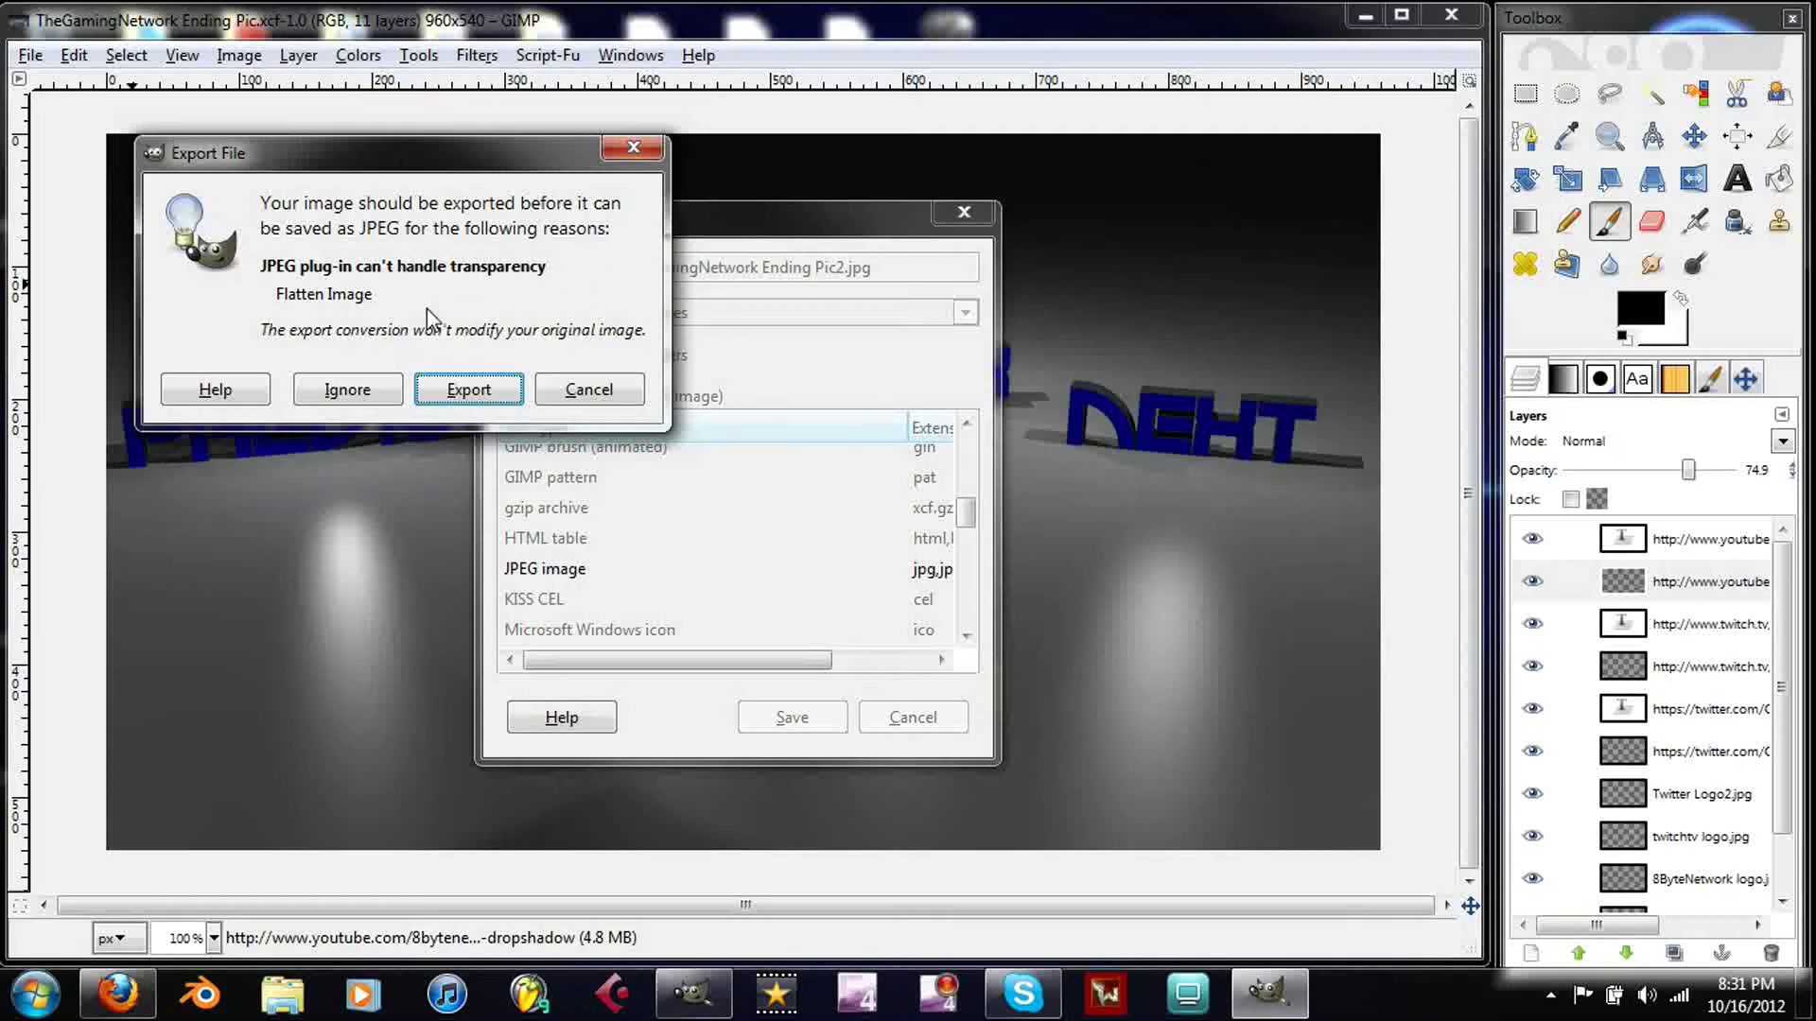
# Accept flattening for the JPEG export, raise quality to 100, then cancel back to the save dialog.
pyautogui.click(448, 389)
pyautogui.click(487, 389)
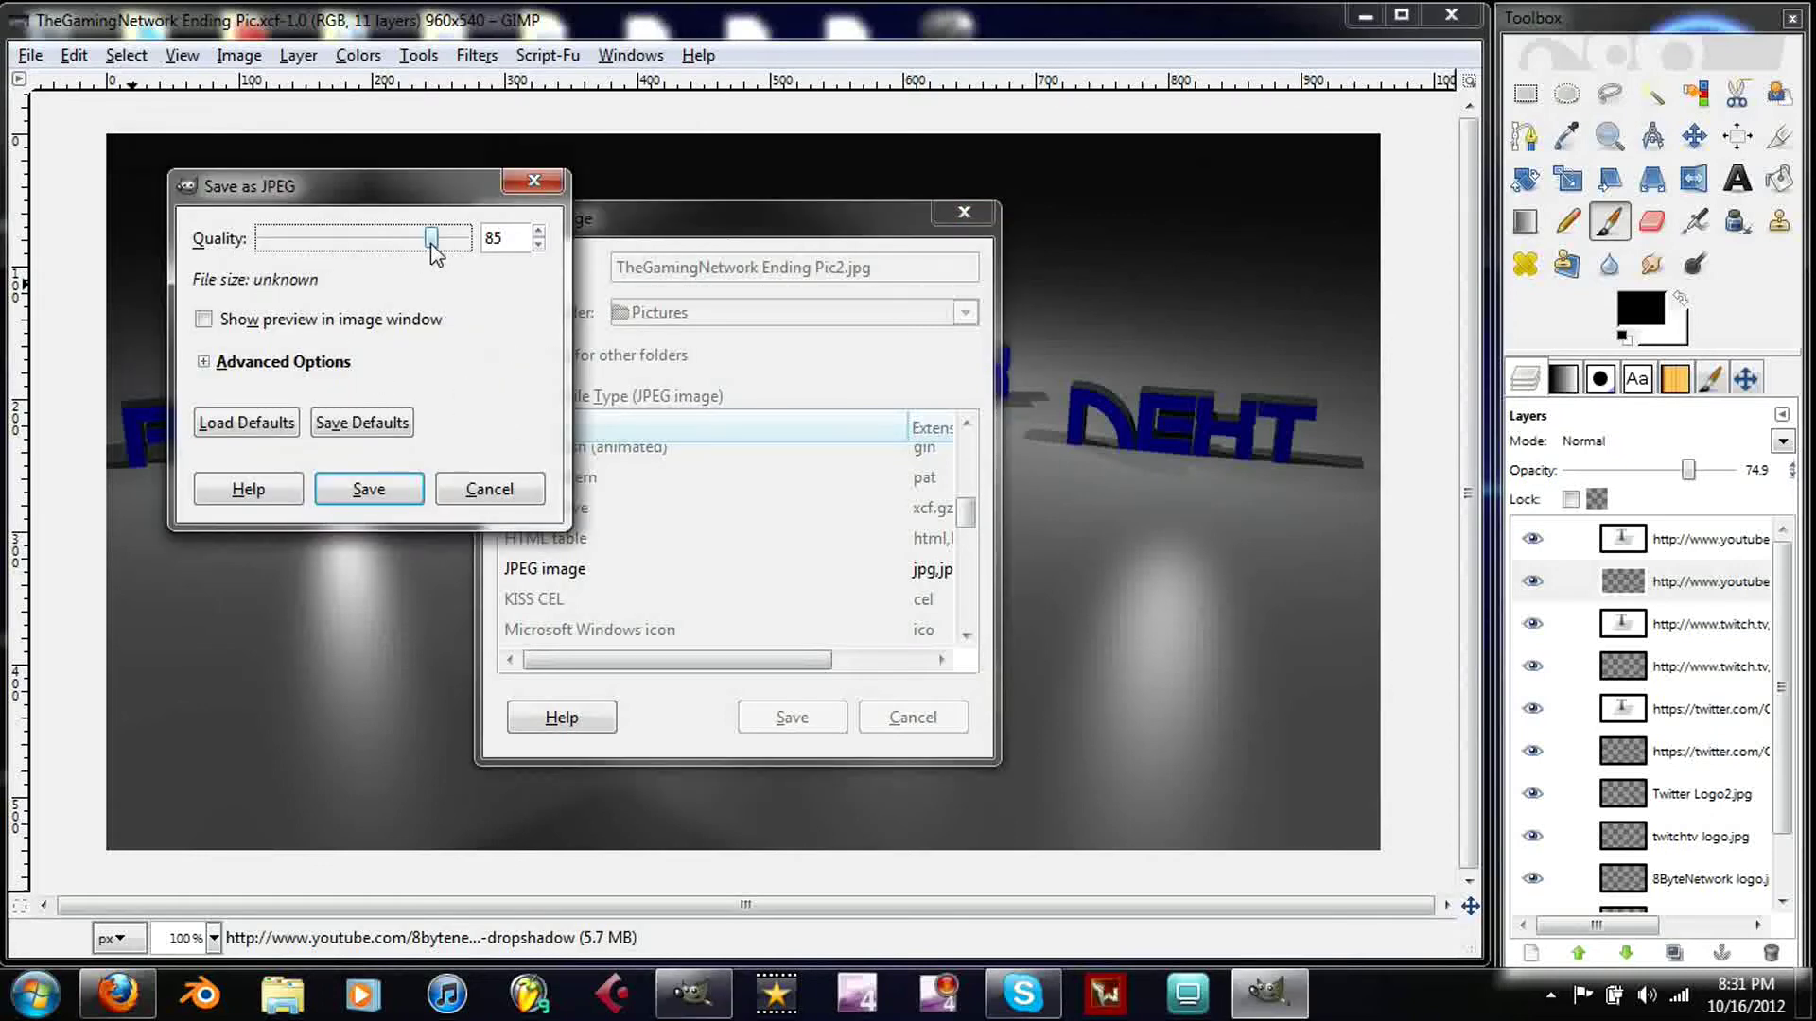
pyautogui.moveTo(431, 239); pyautogui.dragTo(490, 253)
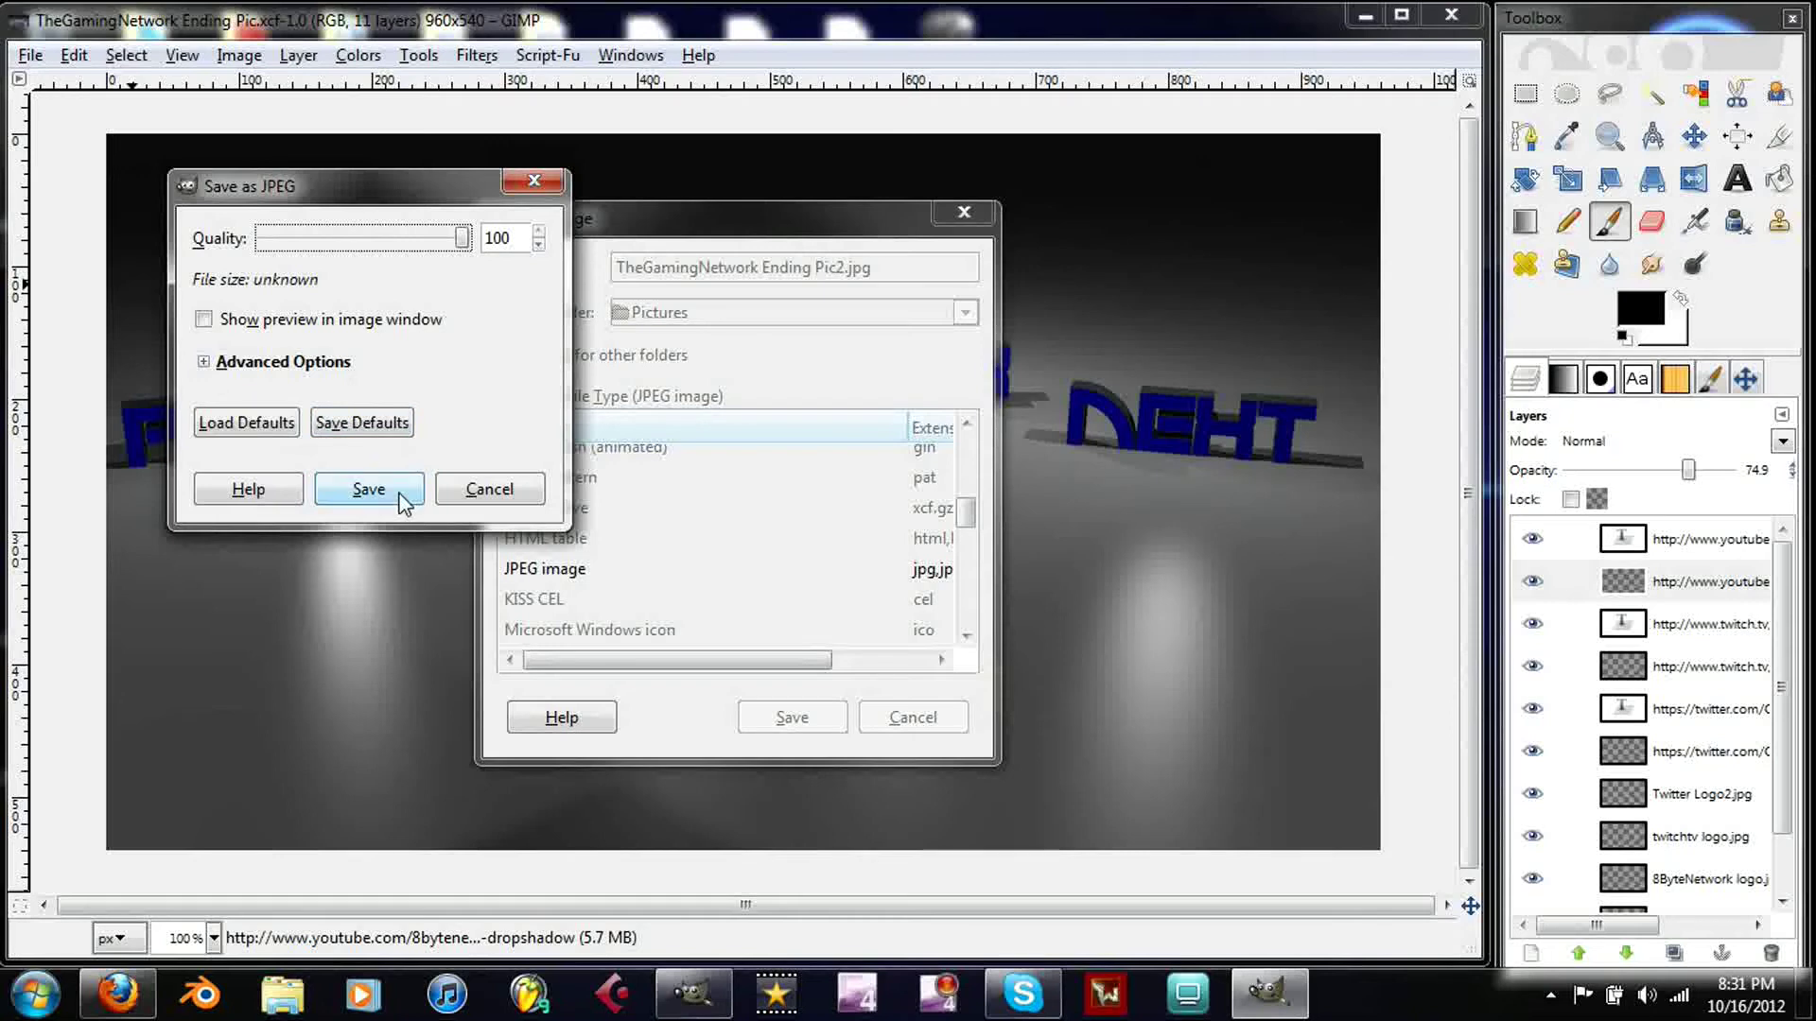
pyautogui.click(467, 491)
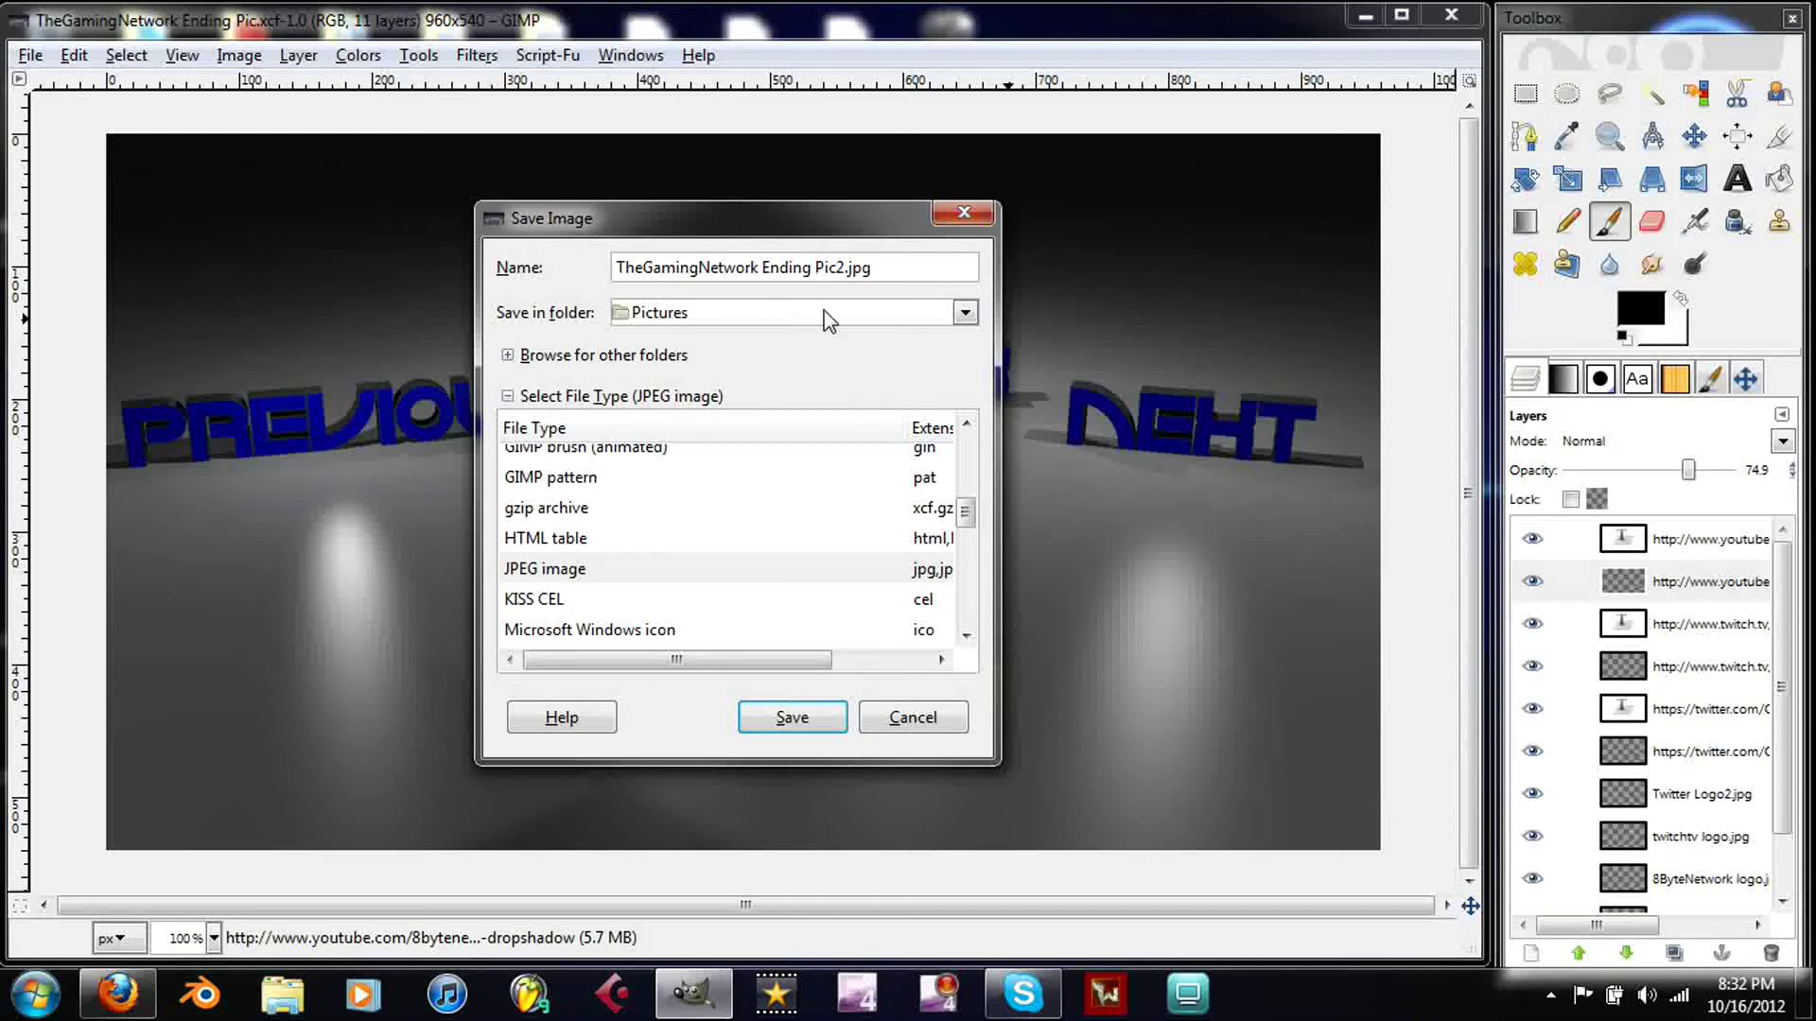
# Open and close the Save in folder list, leaving Pictures as the destination.
pyautogui.click(964, 312)
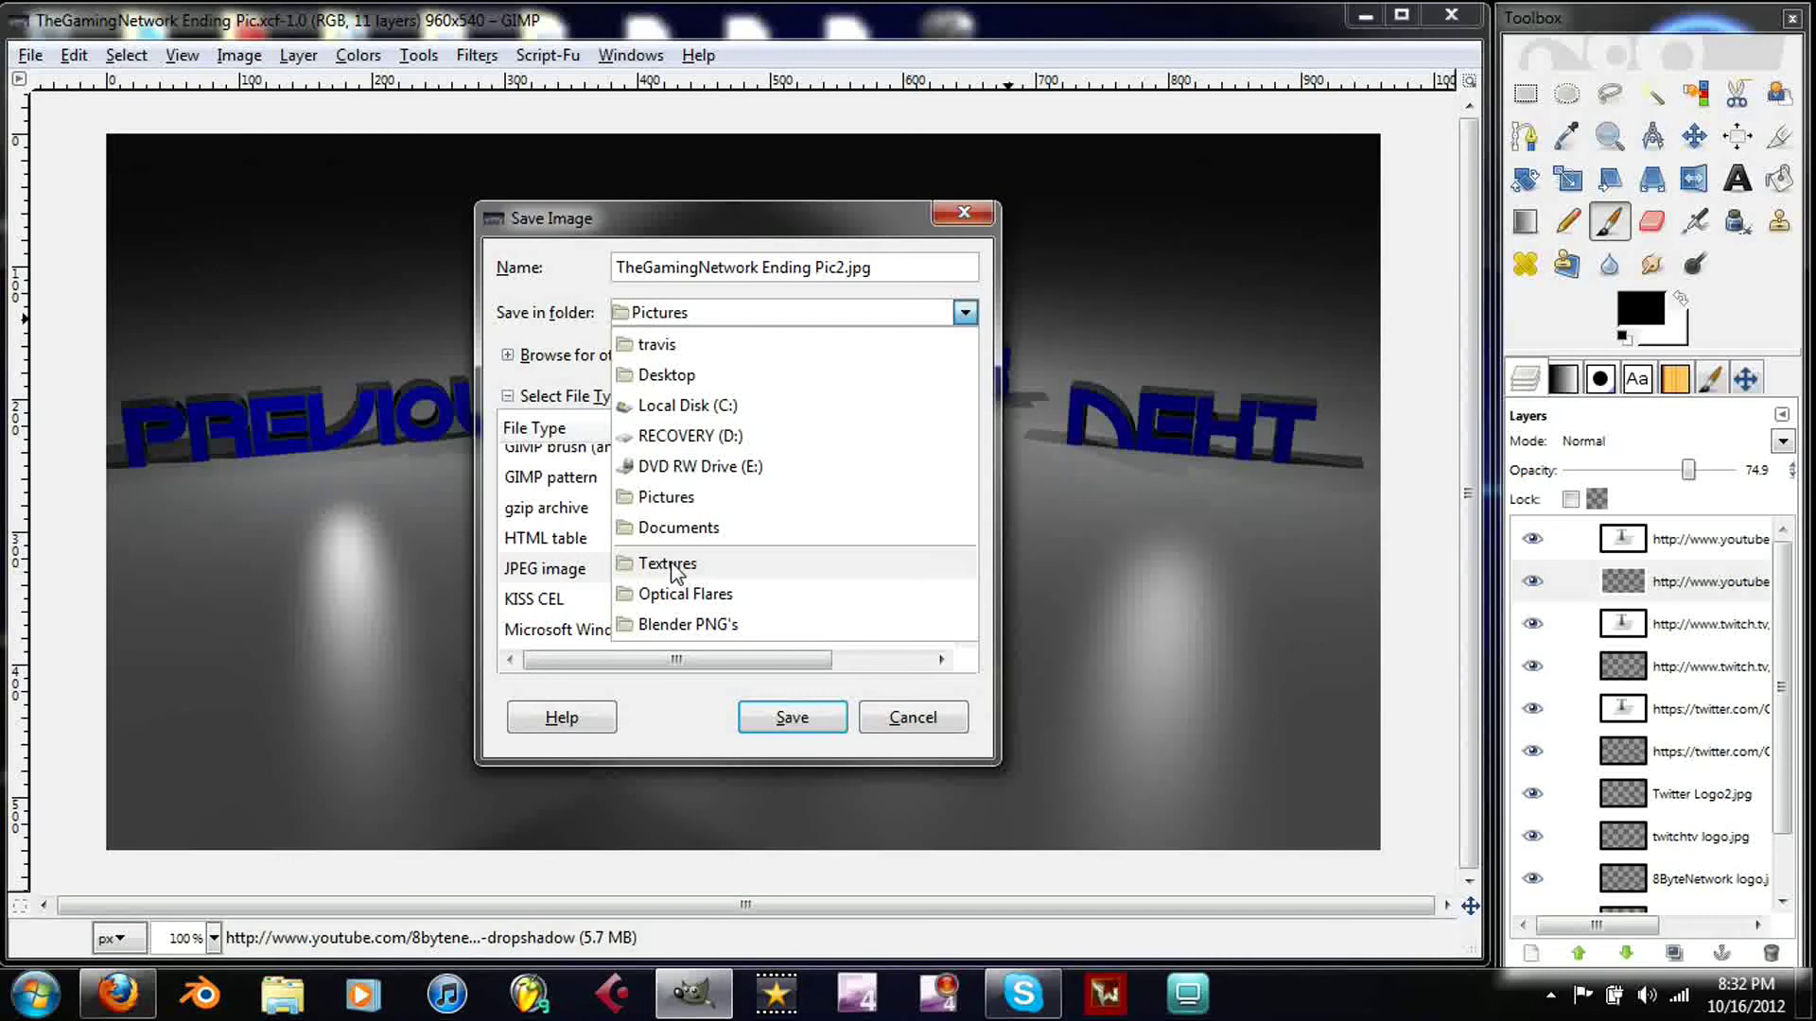
pyautogui.click(910, 726)
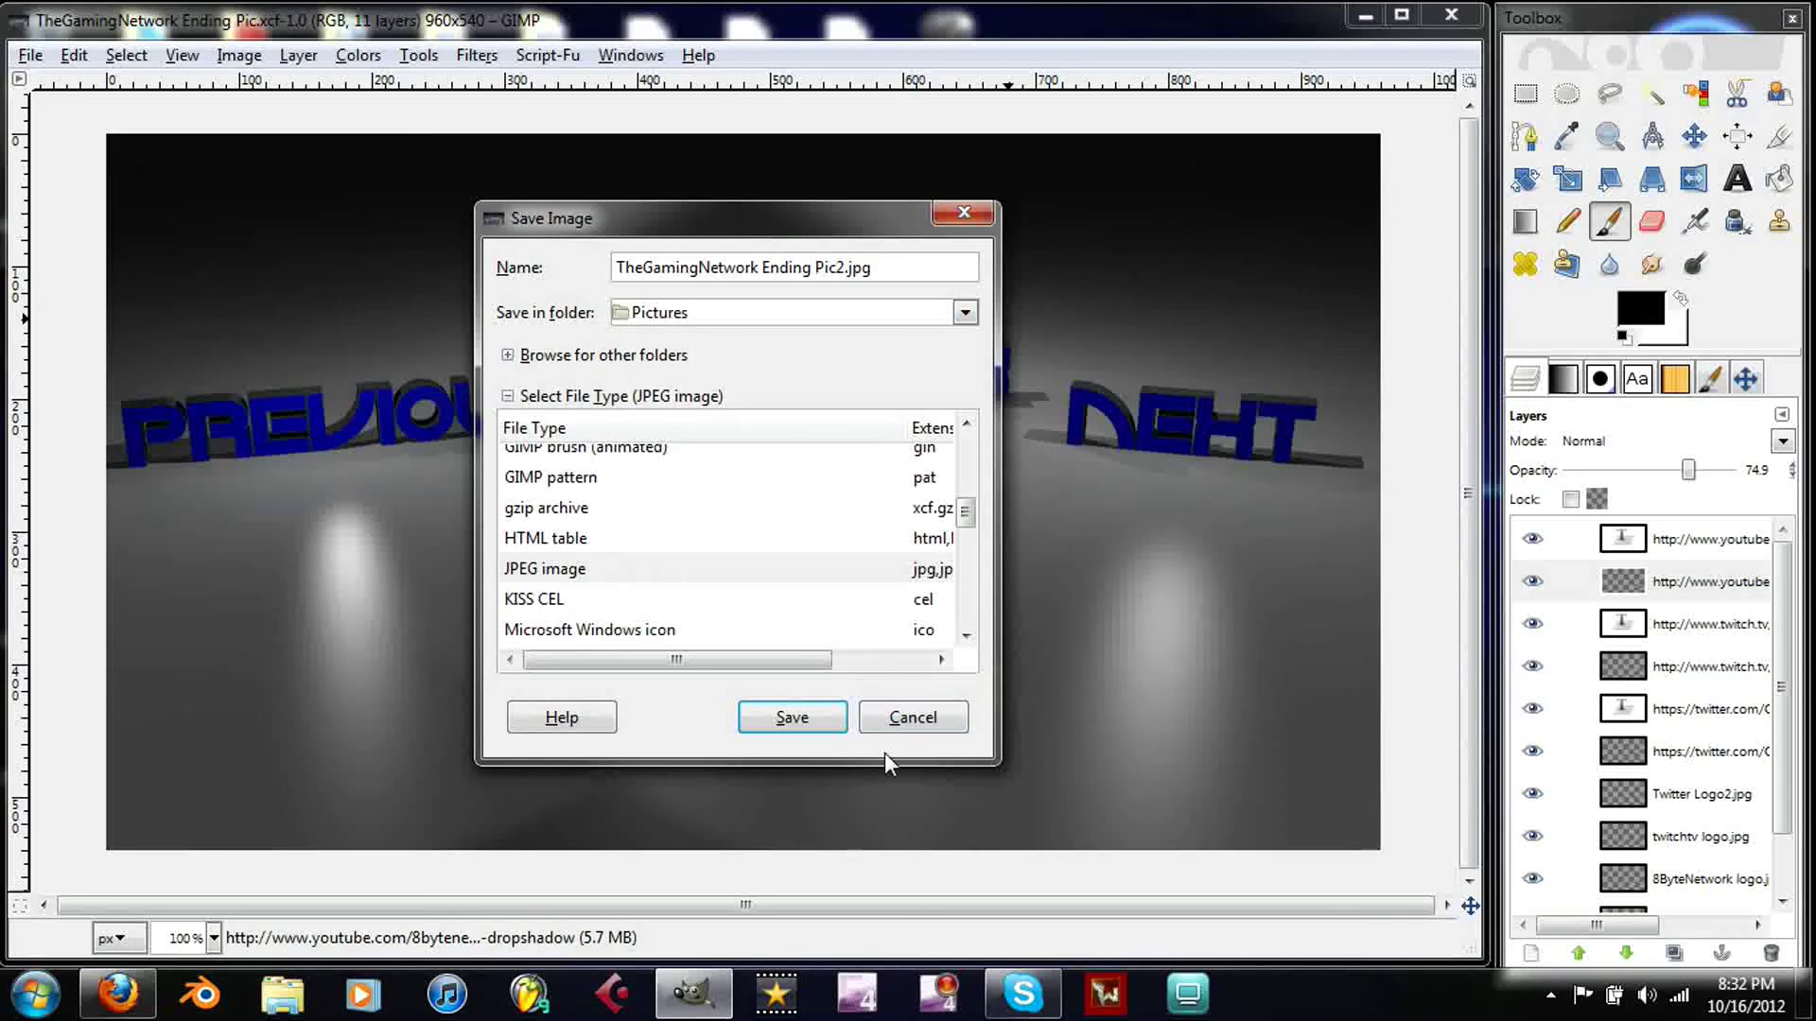
# Cancel the Save Image dialog without saving, leaving the ending-card canvas visible.
pyautogui.click(909, 724)
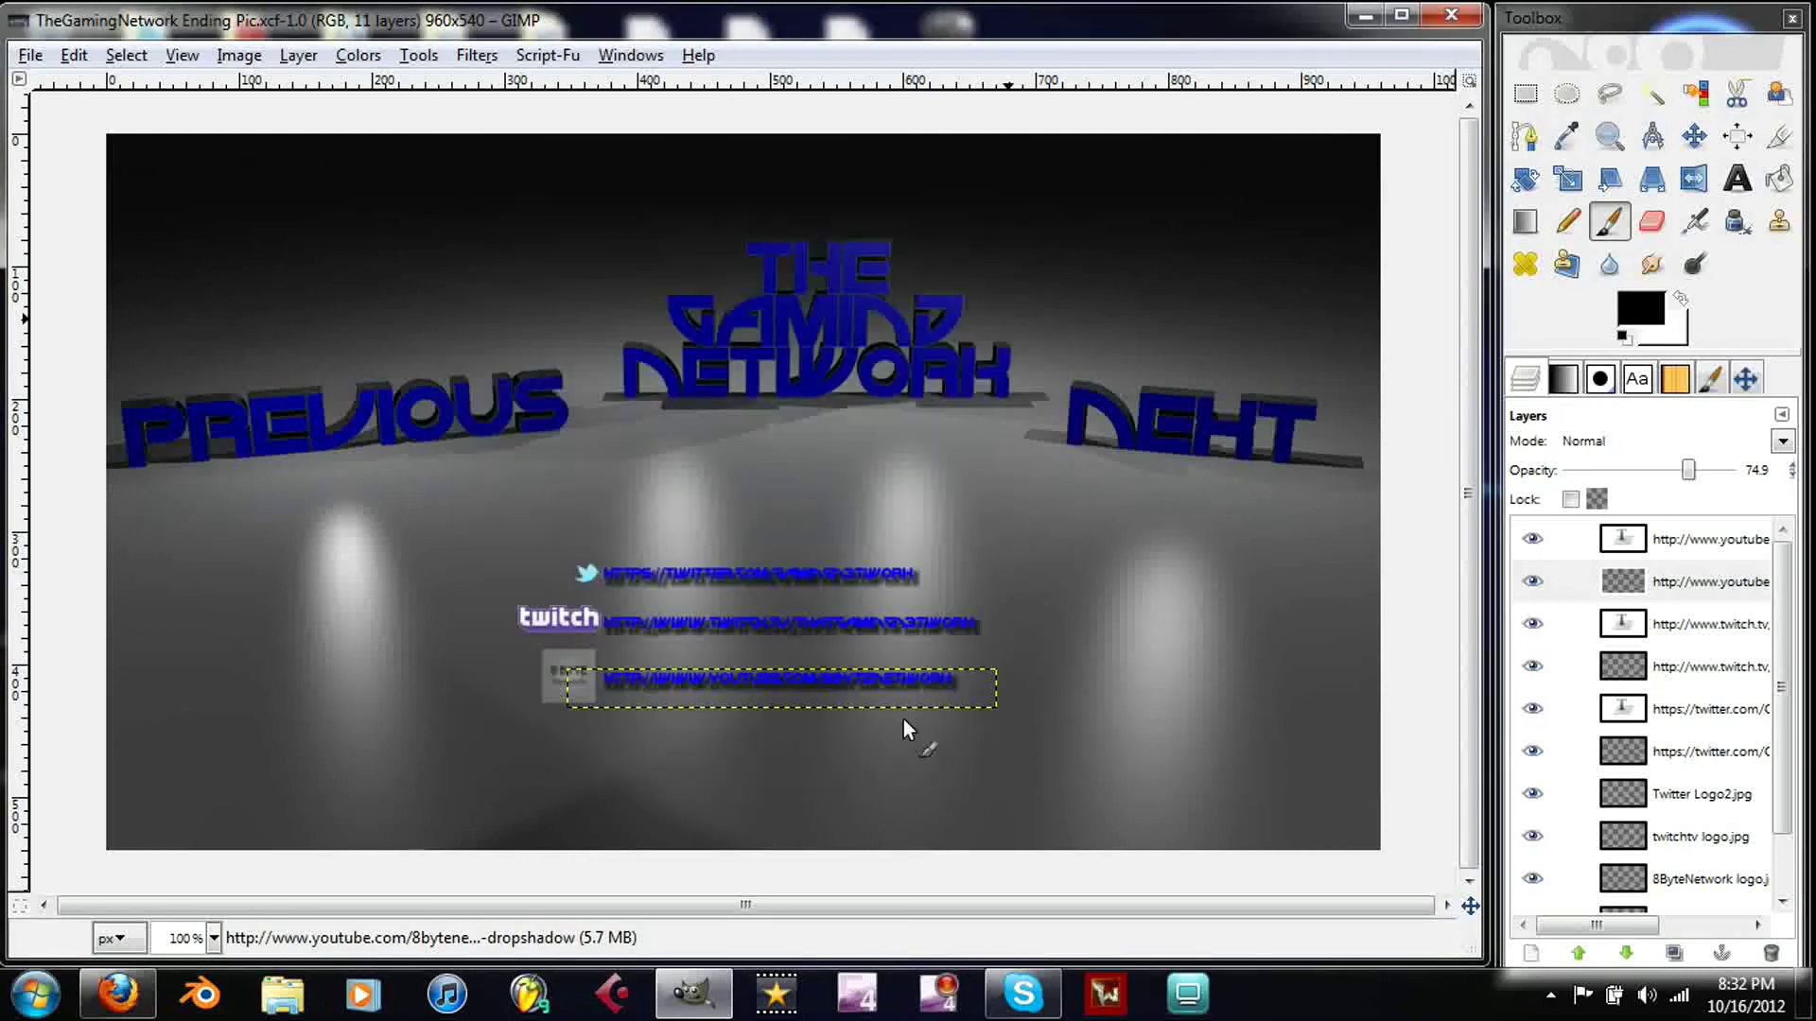